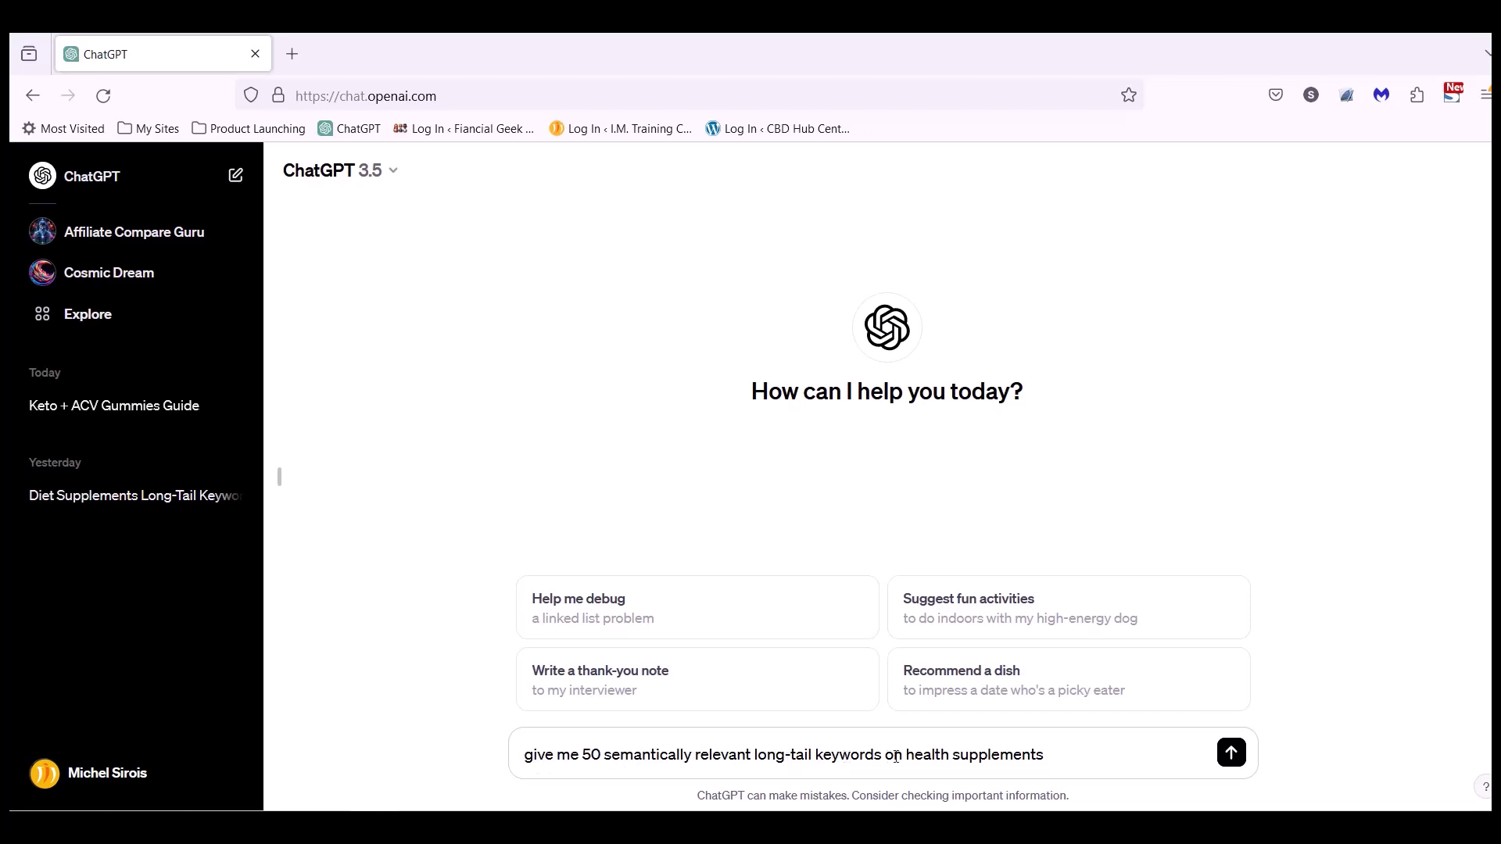
# - Submit the prompt "give me 50 semantically relevant long-tail keywords on health supplements"
pyautogui.moveTo(906, 752); pyautogui.dragTo(1068, 752)
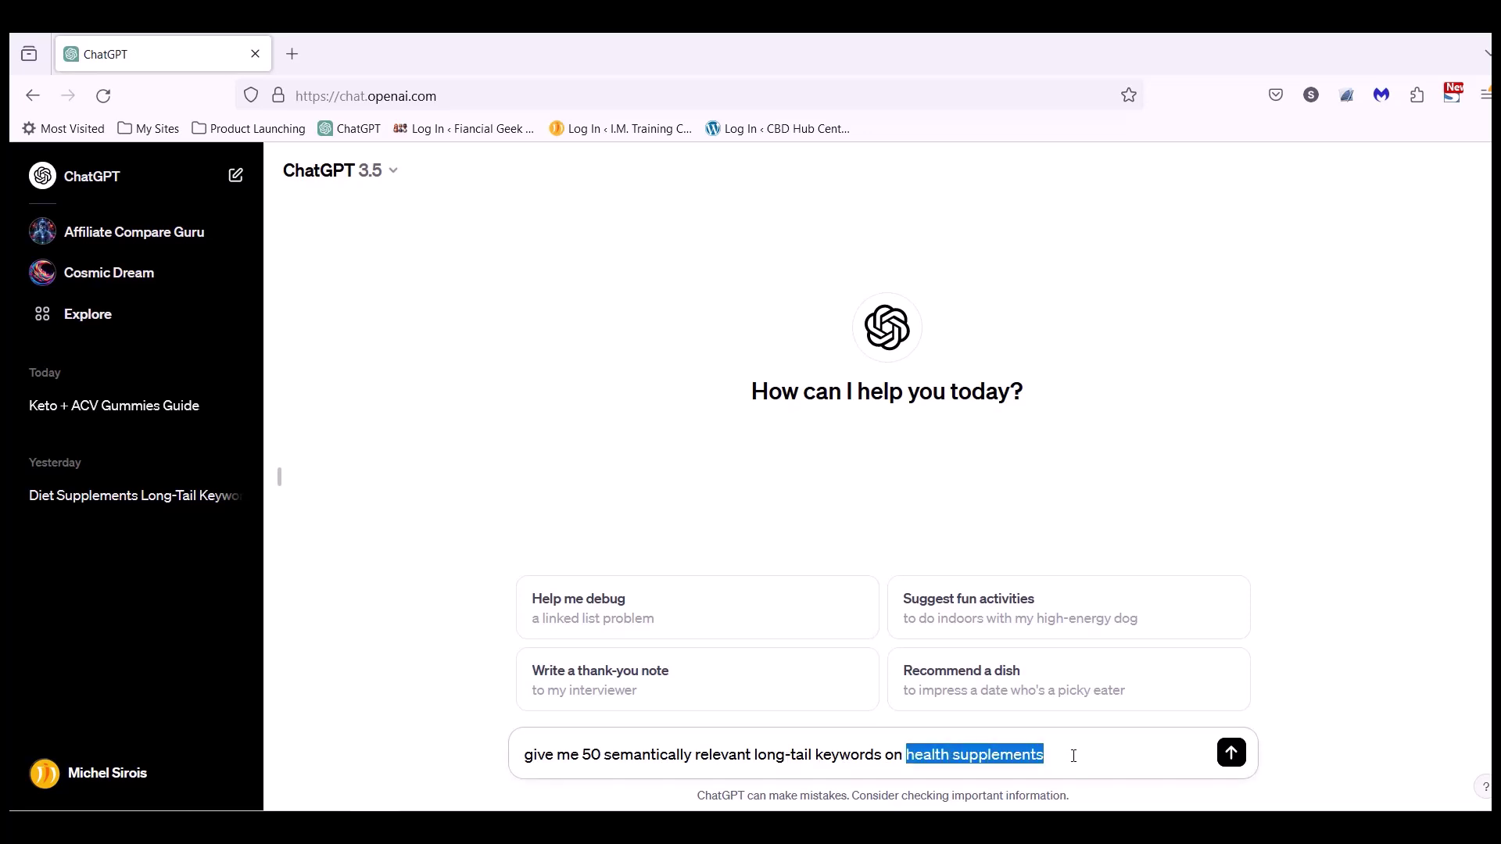
pyautogui.click(1073, 756)
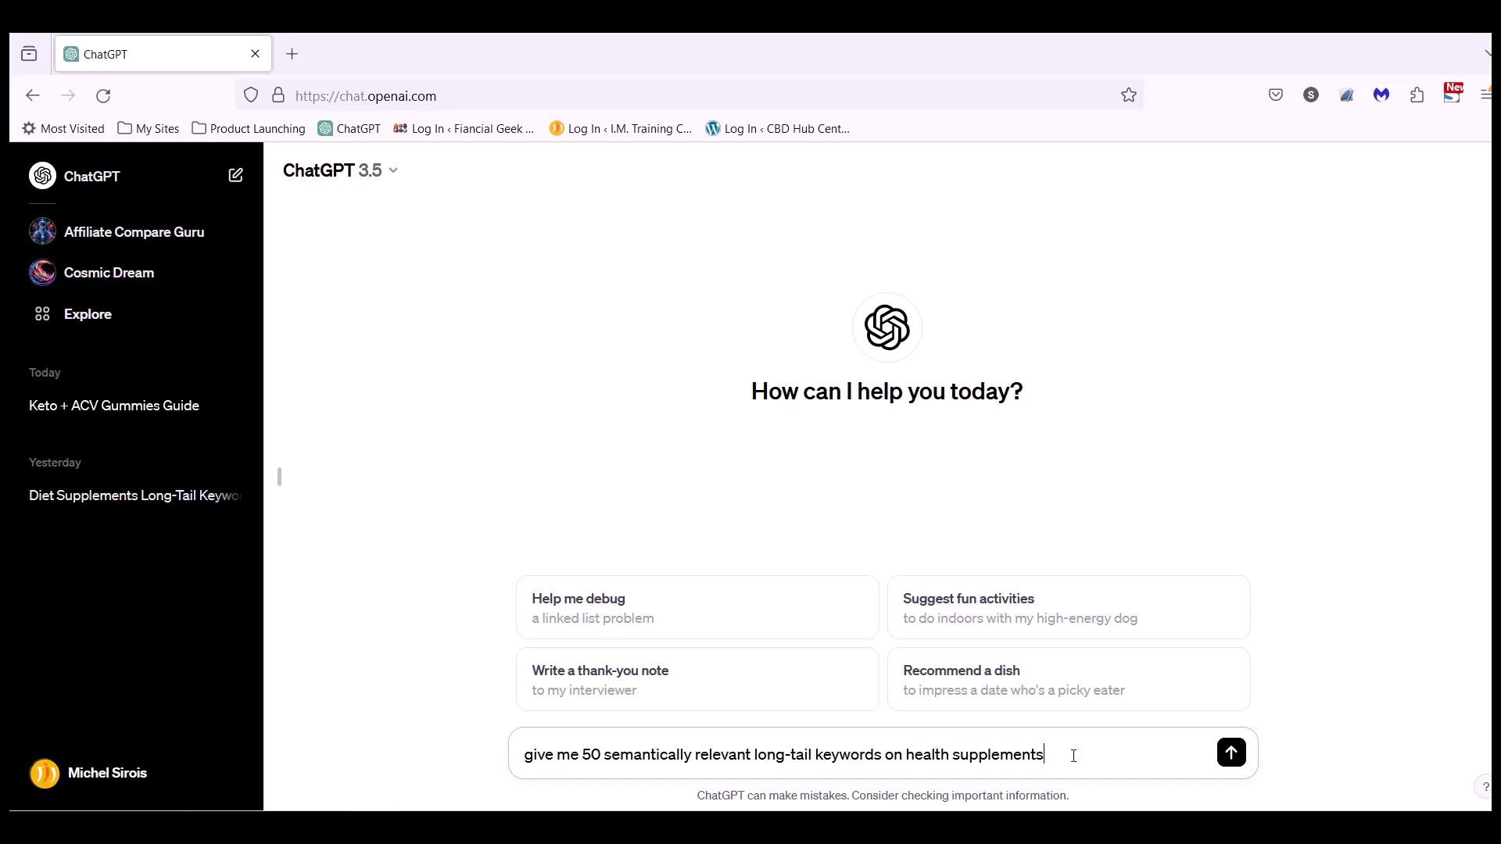
pyautogui.moveTo(1073, 756); pyautogui.dragTo(907, 755)
pyautogui.click(1048, 745)
pyautogui.moveTo(1119, 753); pyautogui.dragTo(611, 752)
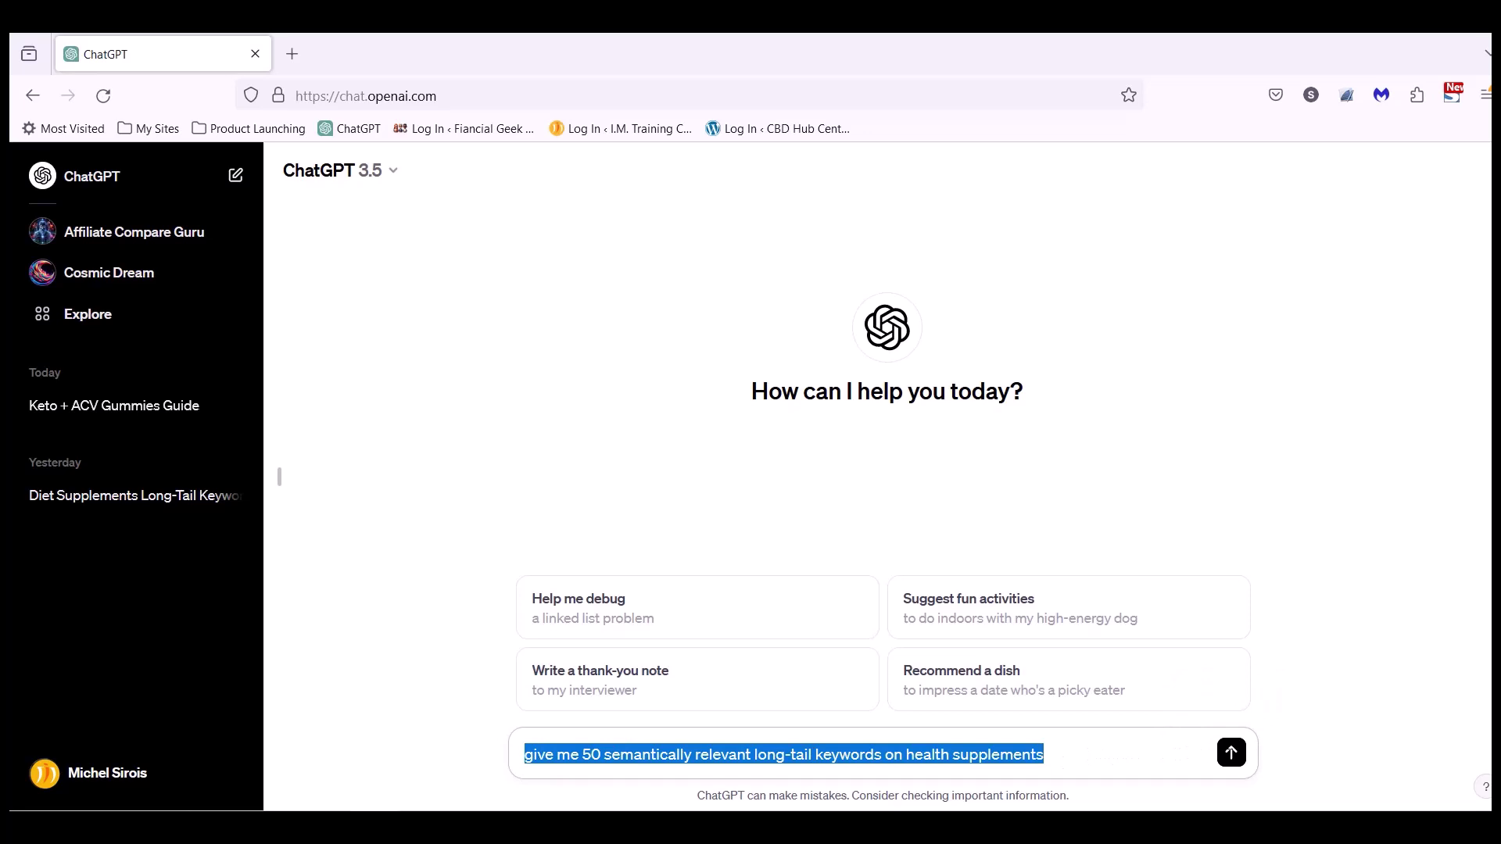
pyautogui.click(1231, 753)
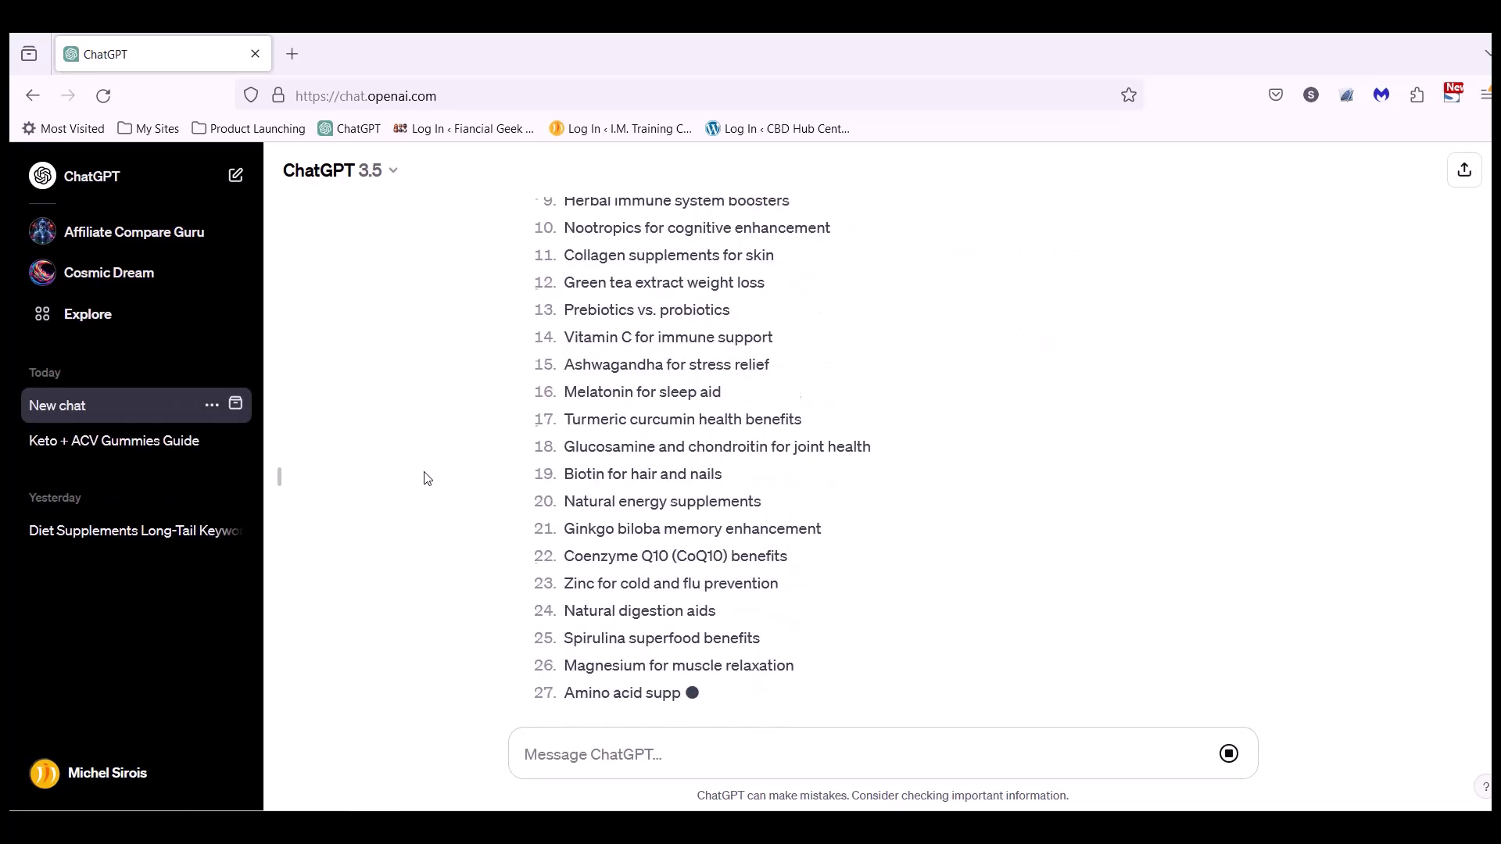
# - Copy "Best multivitamin for women over 50" from the list and get new keyword ideas for it in Google Ads Keyword Planner
pyautogui.moveTo(818, 307); pyautogui.dragTo(566, 312)
pyautogui.hotkey('ctrl', 'c')
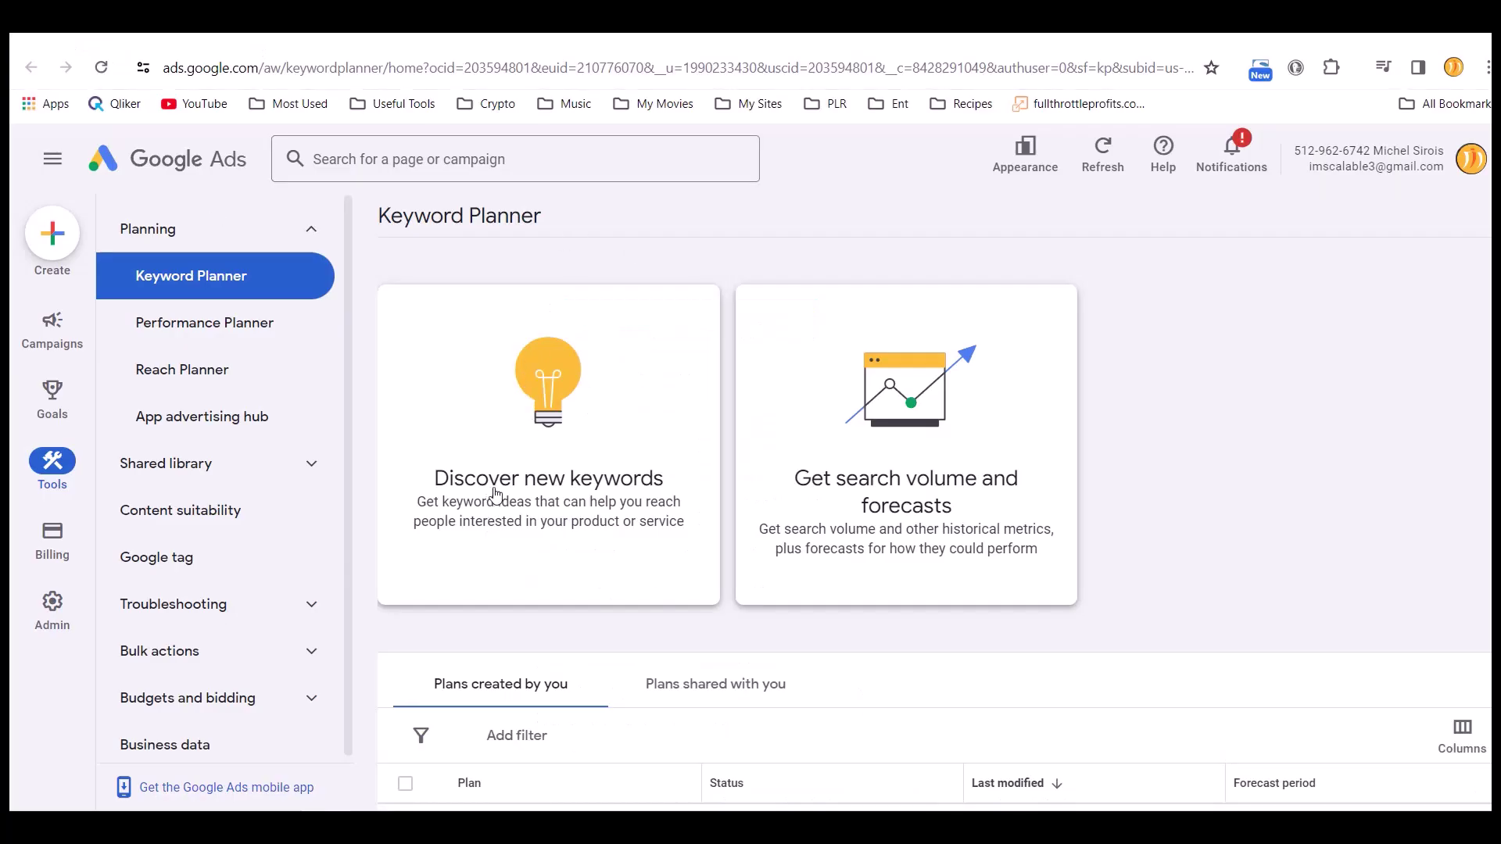
pyautogui.click(528, 428)
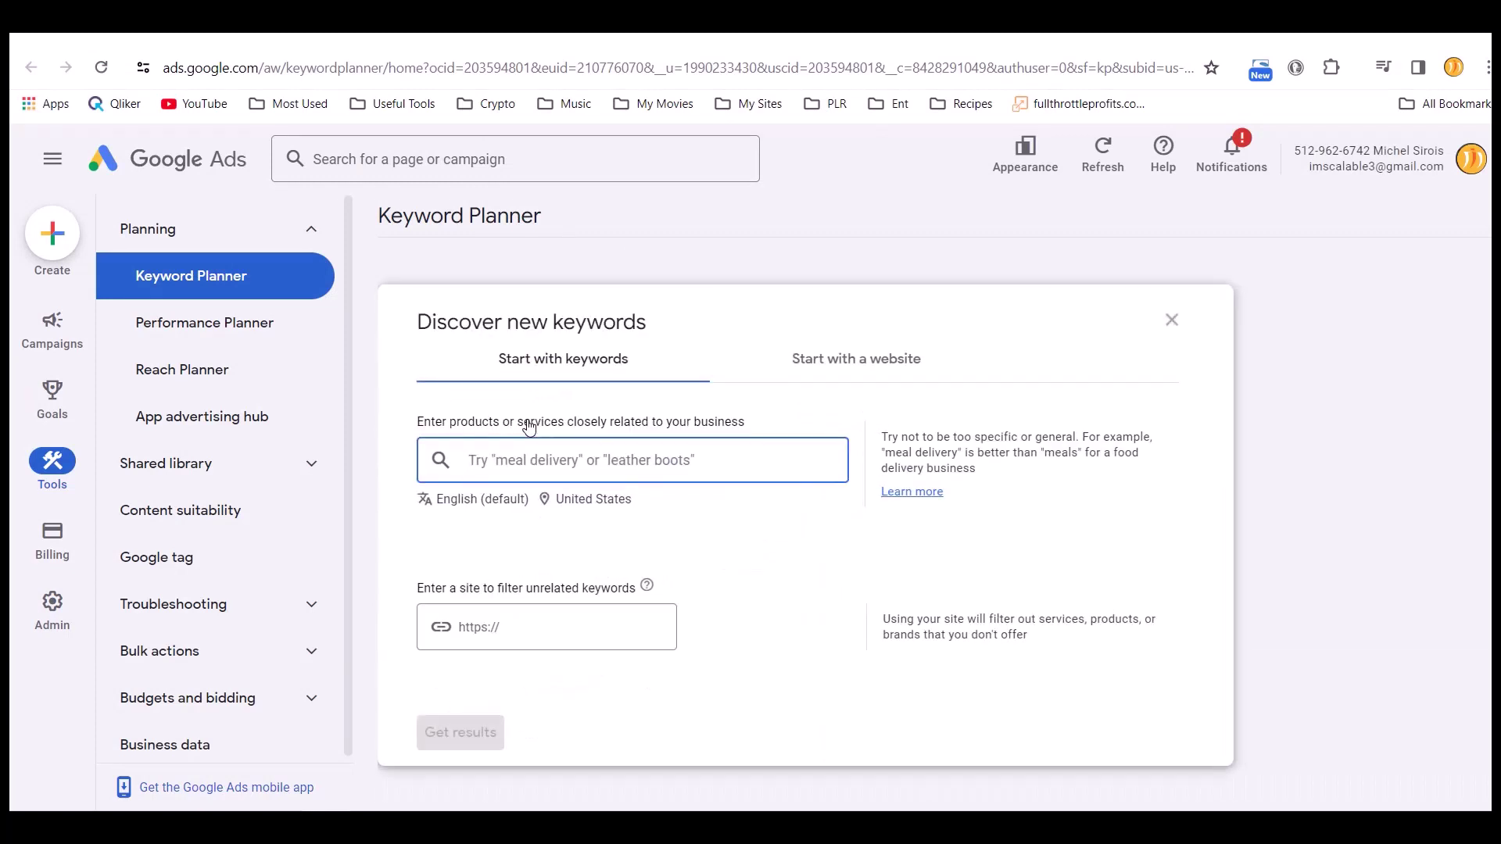
pyautogui.rightClick(507, 460)
pyautogui.click(578, 271)
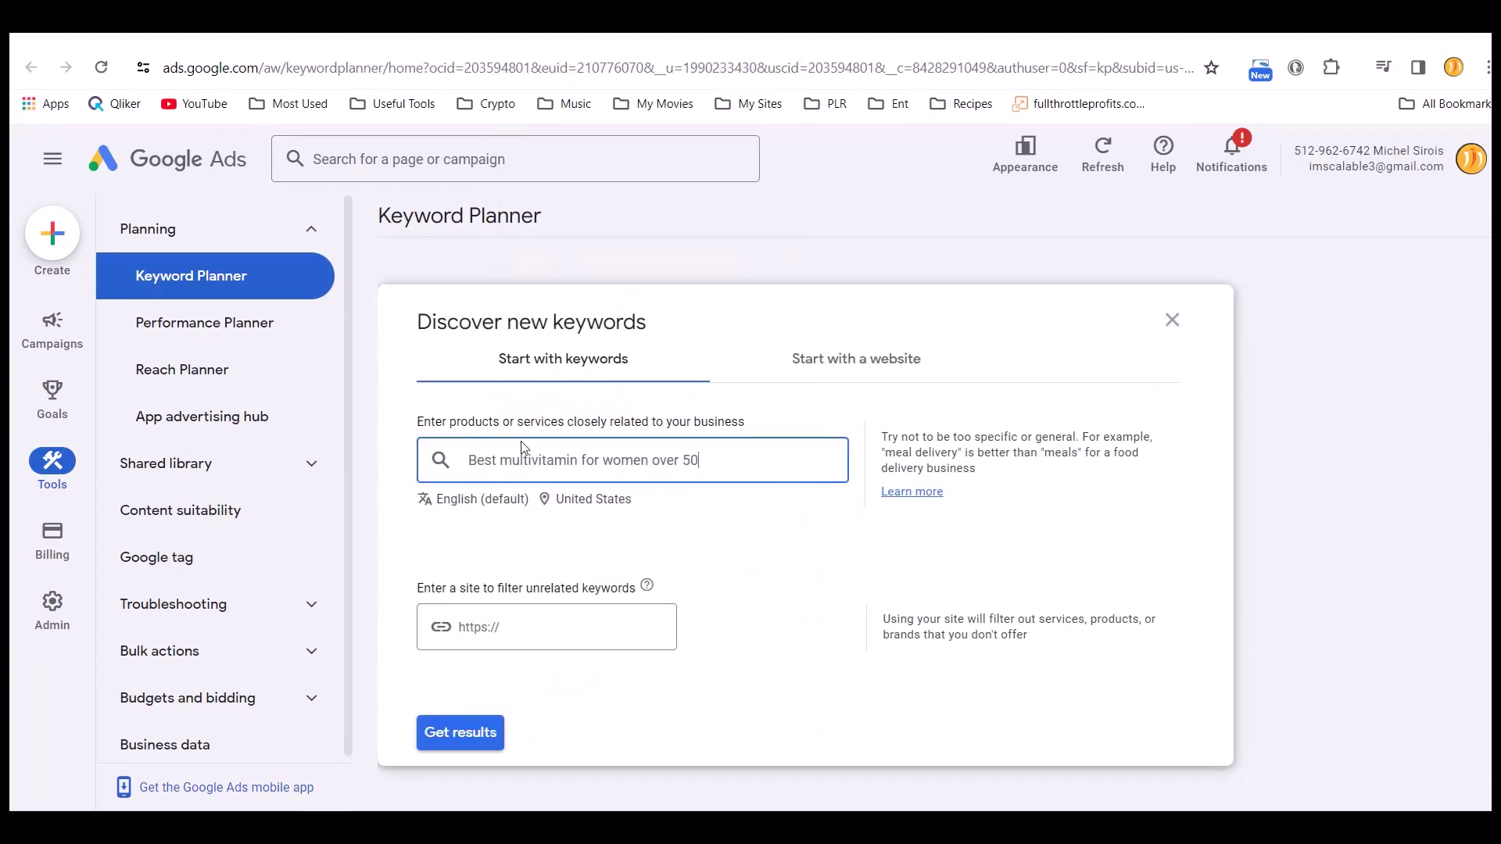
pyautogui.press('Return')
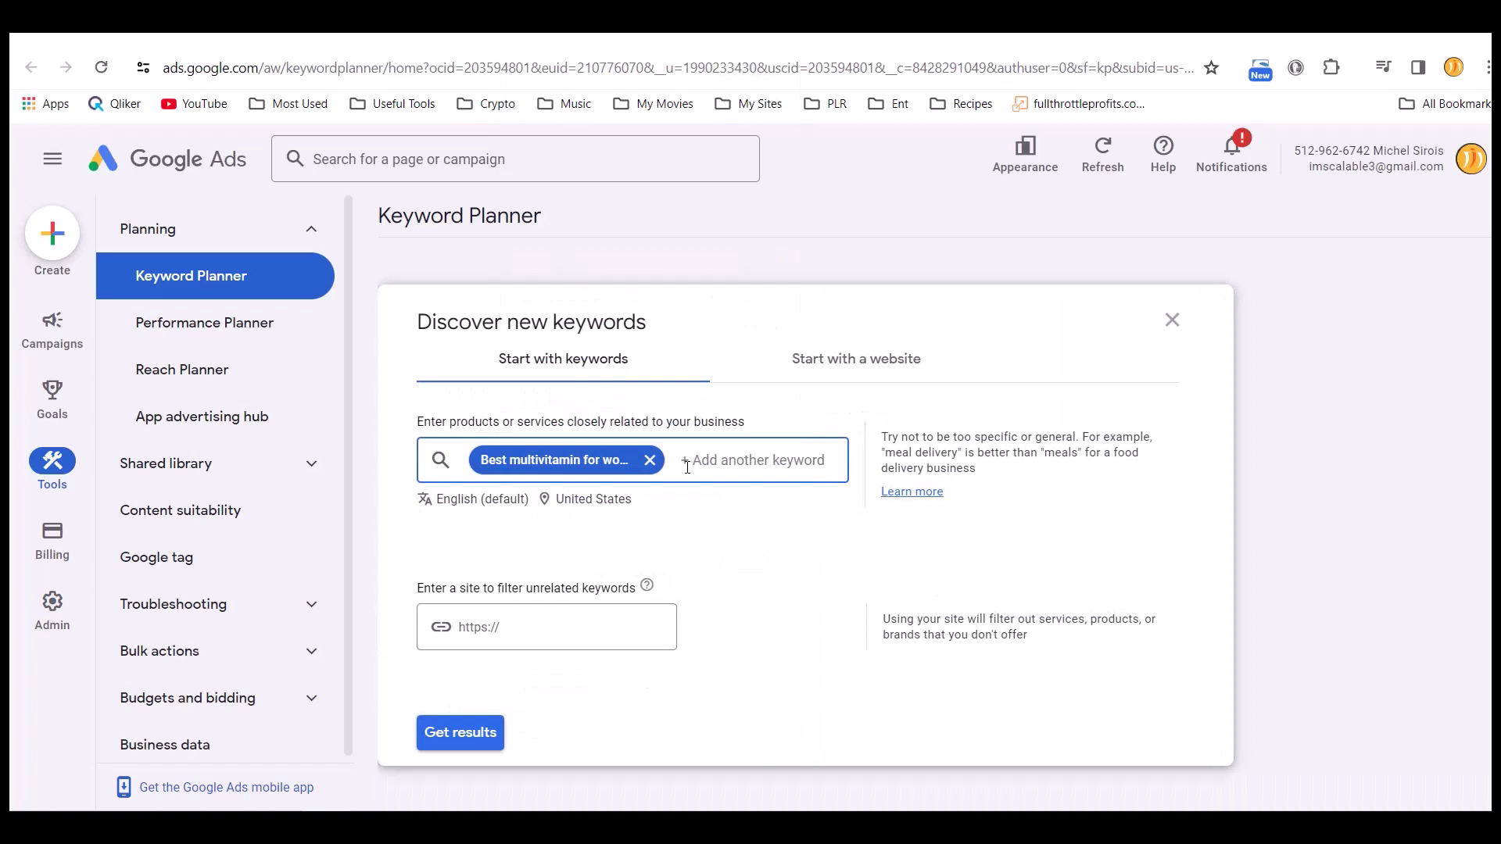
pyautogui.click(463, 735)
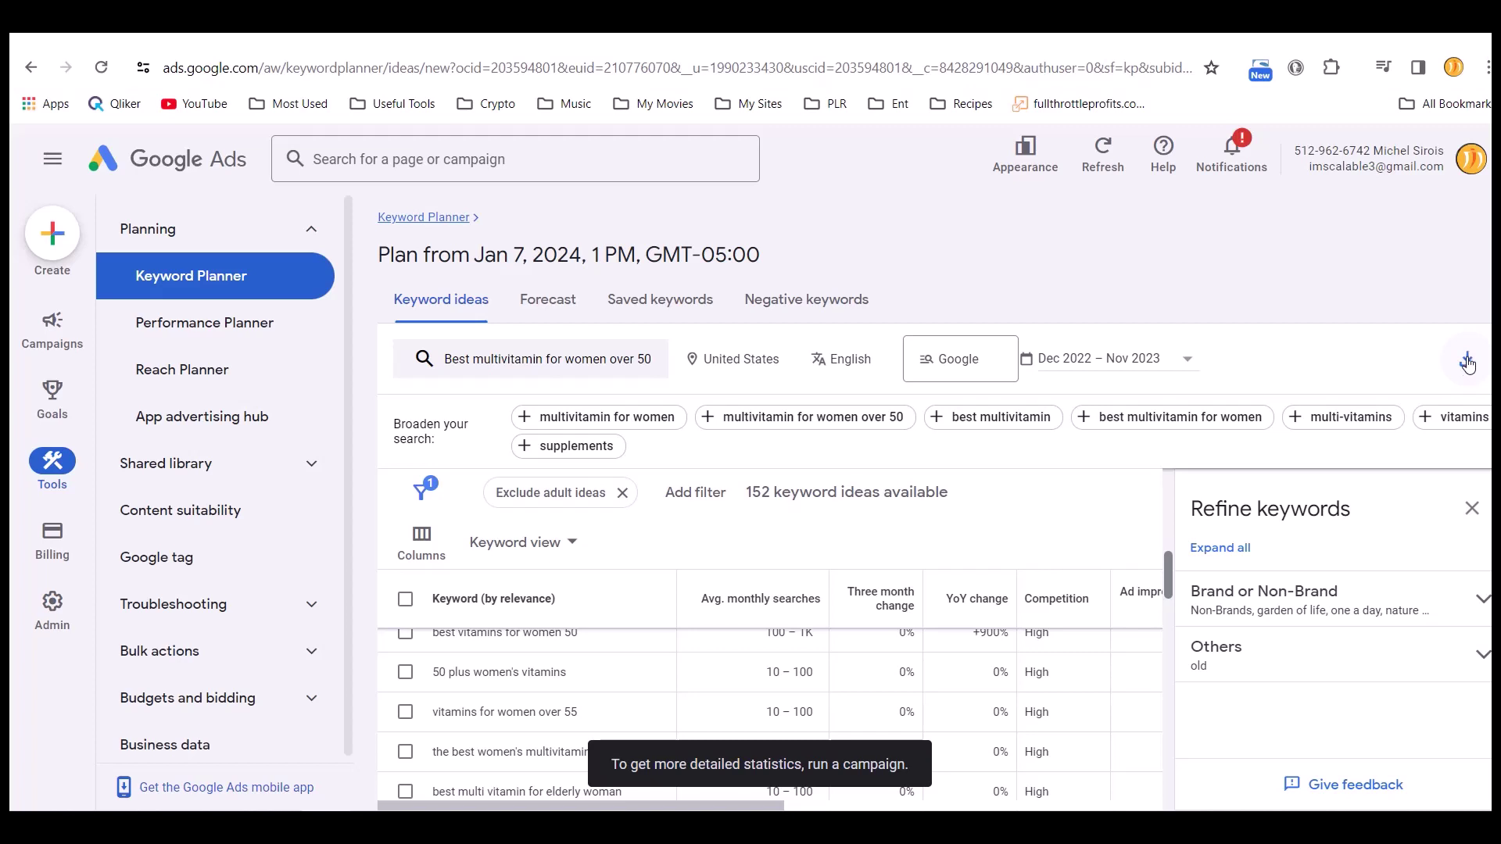
# - Download the keyword ideas as a .csv file and open it from the Downloads folder in Excel
pyautogui.click(1467, 362)
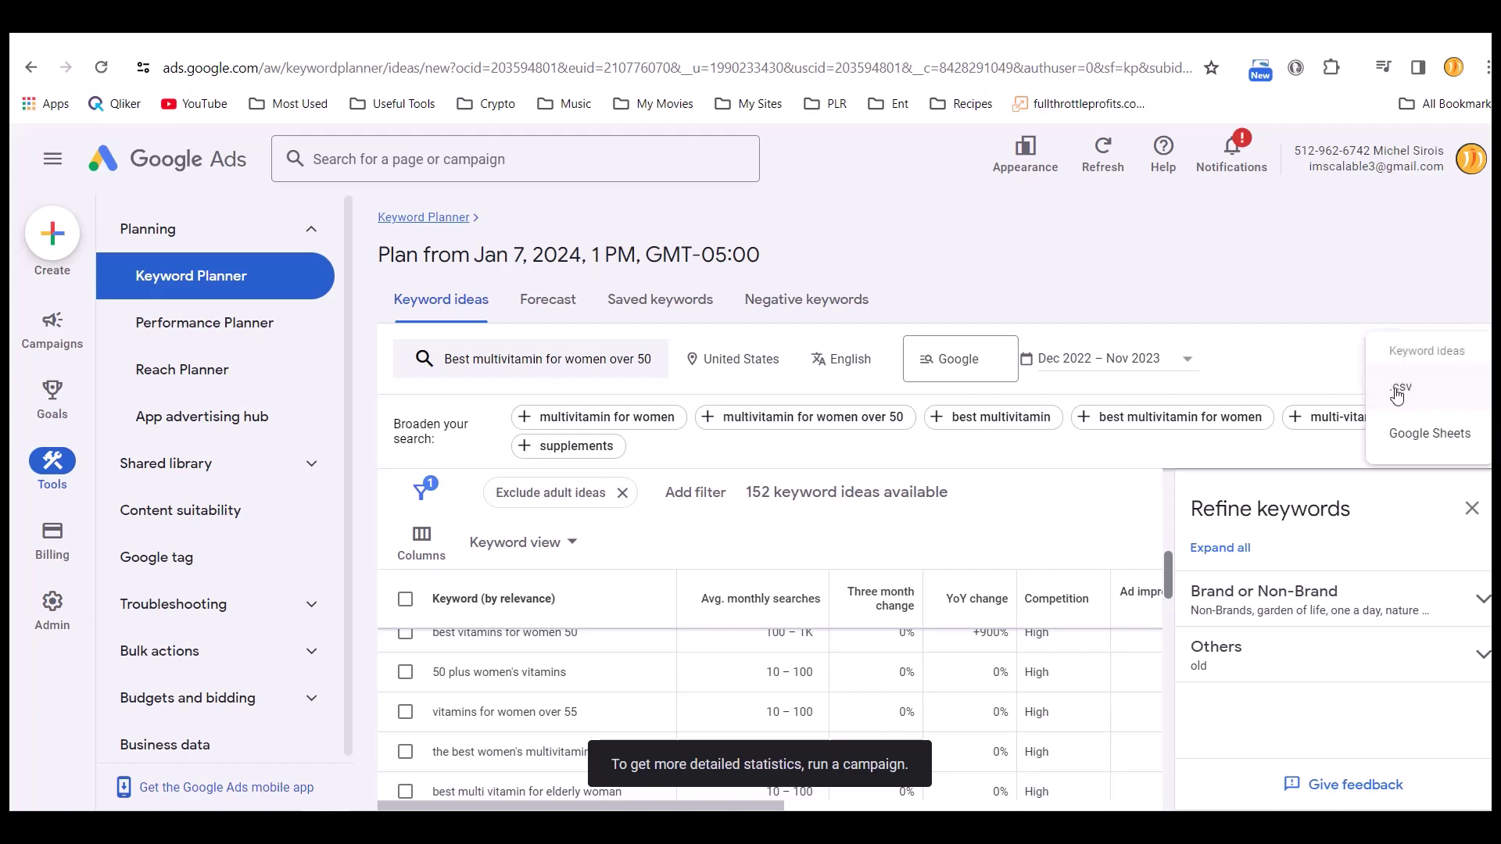
pyautogui.click(1397, 393)
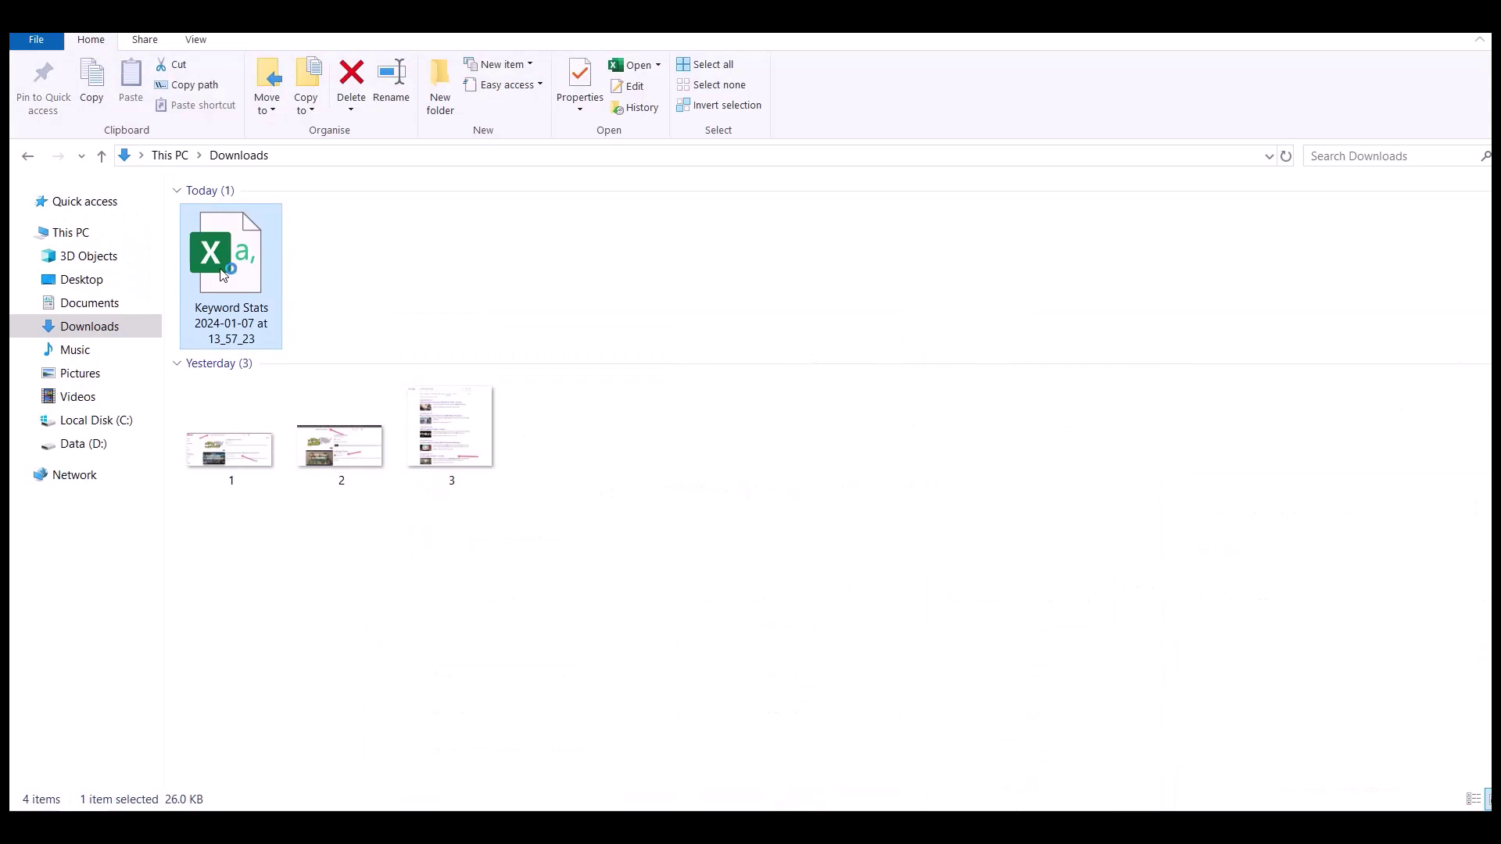
pyautogui.doubleClick(231, 267)
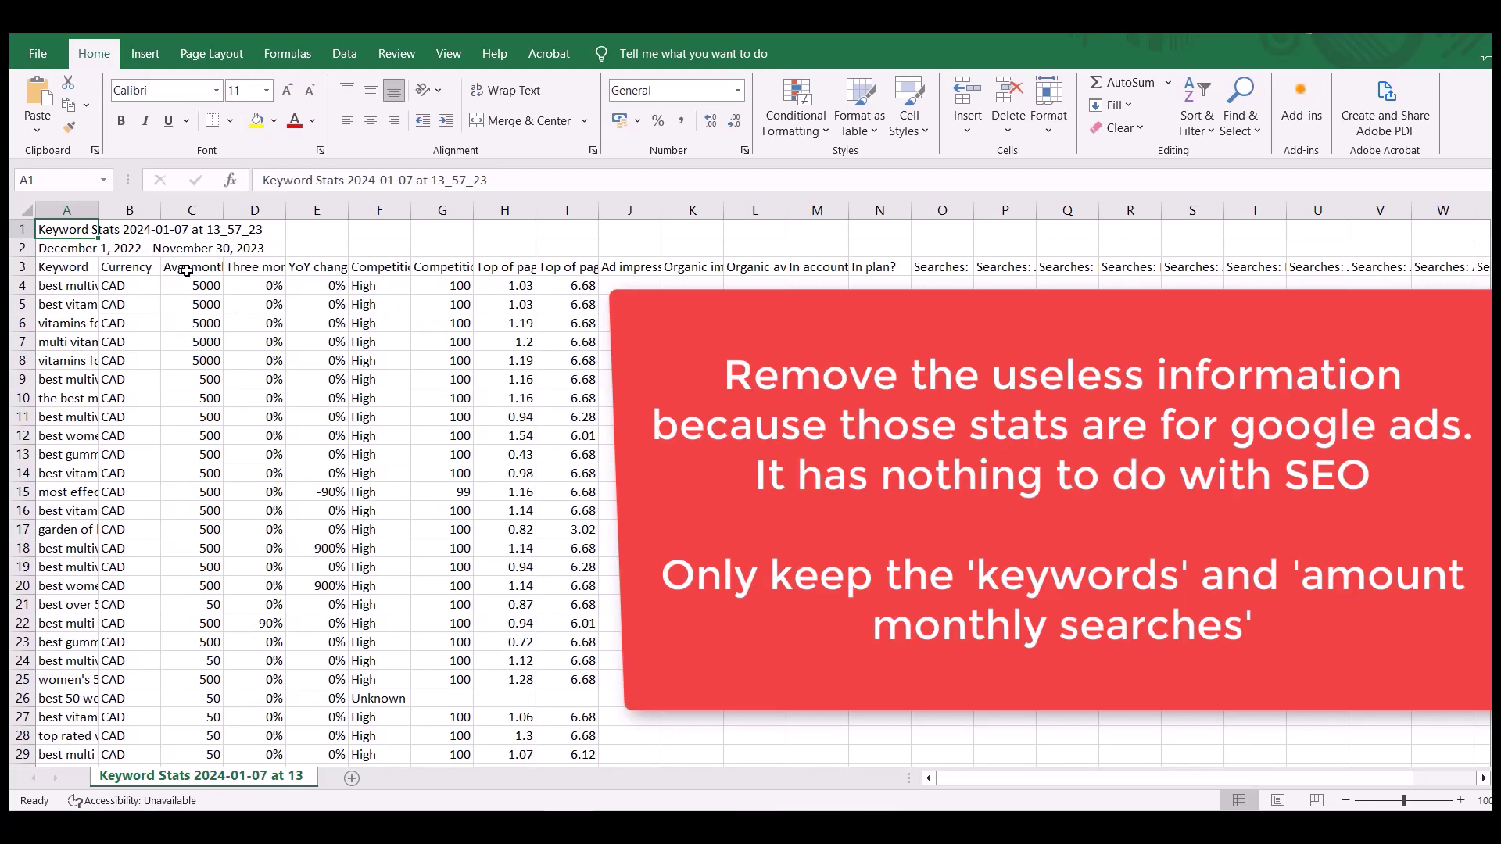
# - Widen the Avg. monthly searches column and delete the Currency column
pyautogui.doubleClick(223, 210)
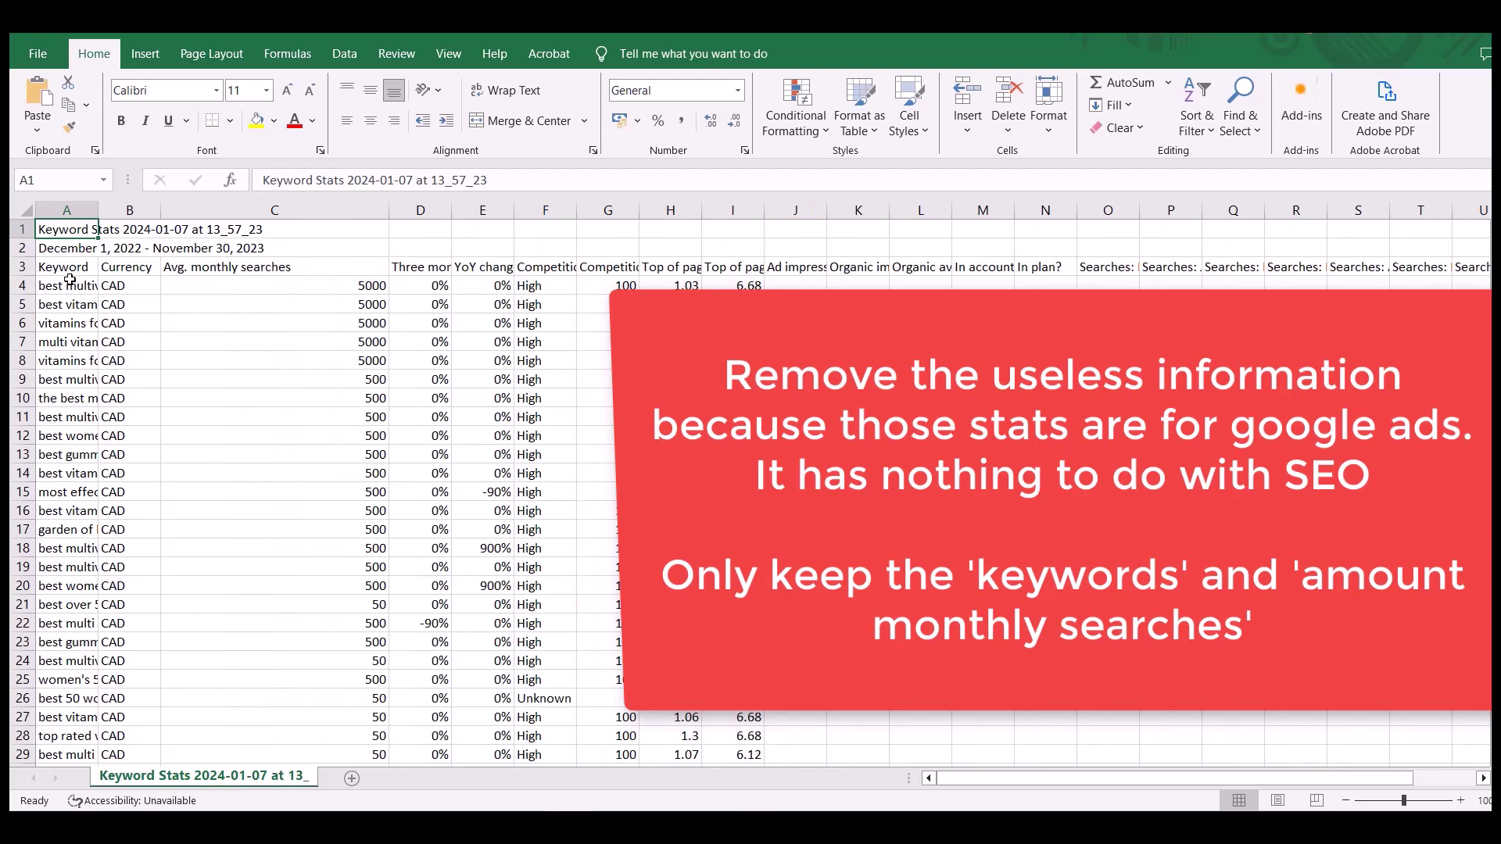
pyautogui.click(125, 209)
pyautogui.moveTo(160, 209); pyautogui.dragTo(258, 210)
pyautogui.click(181, 206)
pyautogui.rightClick(181, 207)
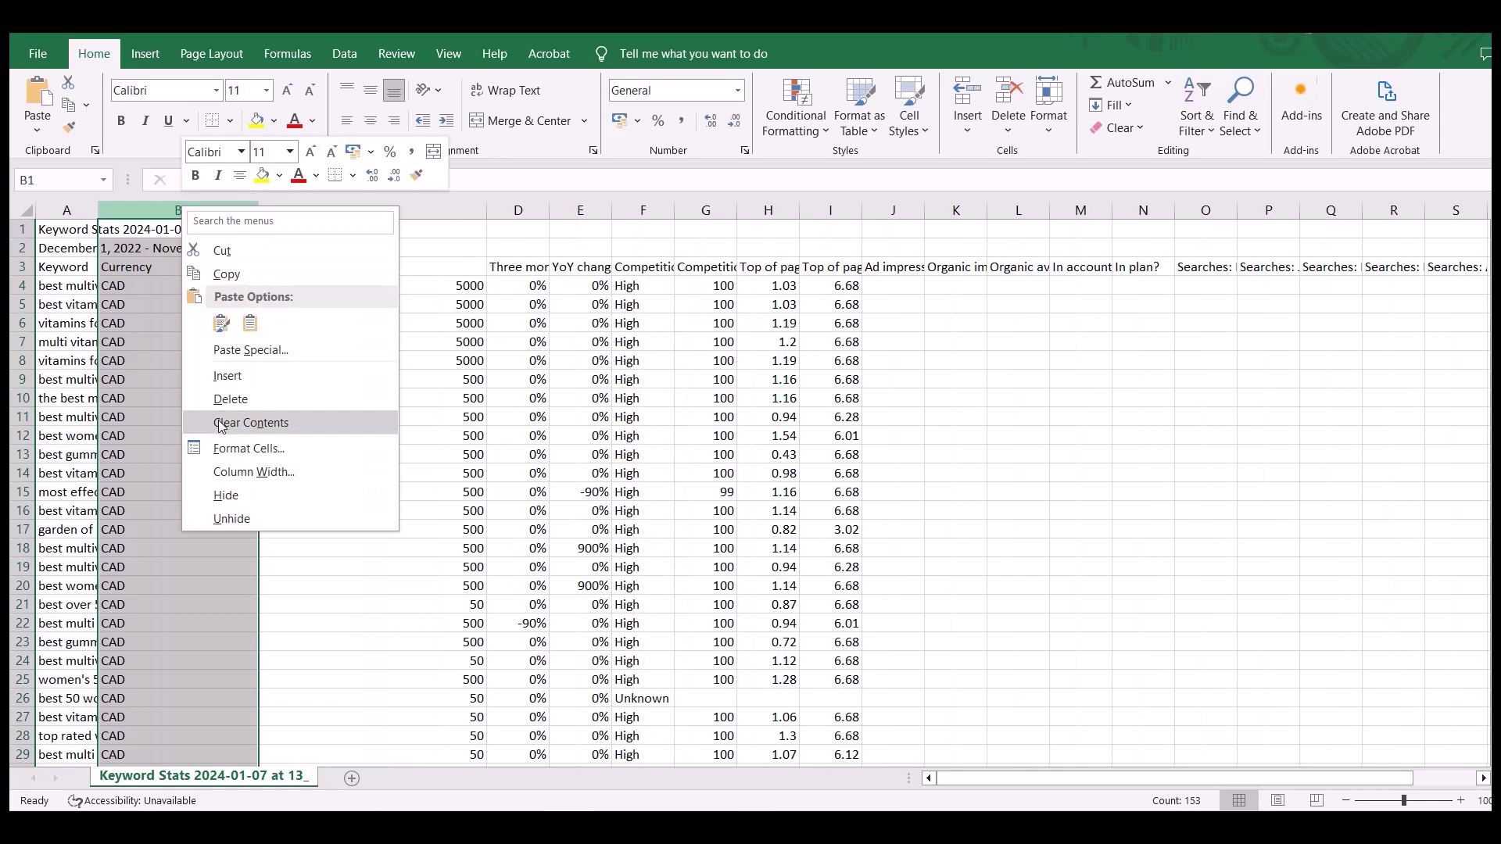
pyautogui.click(235, 423)
# - Delete the data in all columns after Avg. monthly searches and widen column A to fit the keywords
pyautogui.click(373, 208)
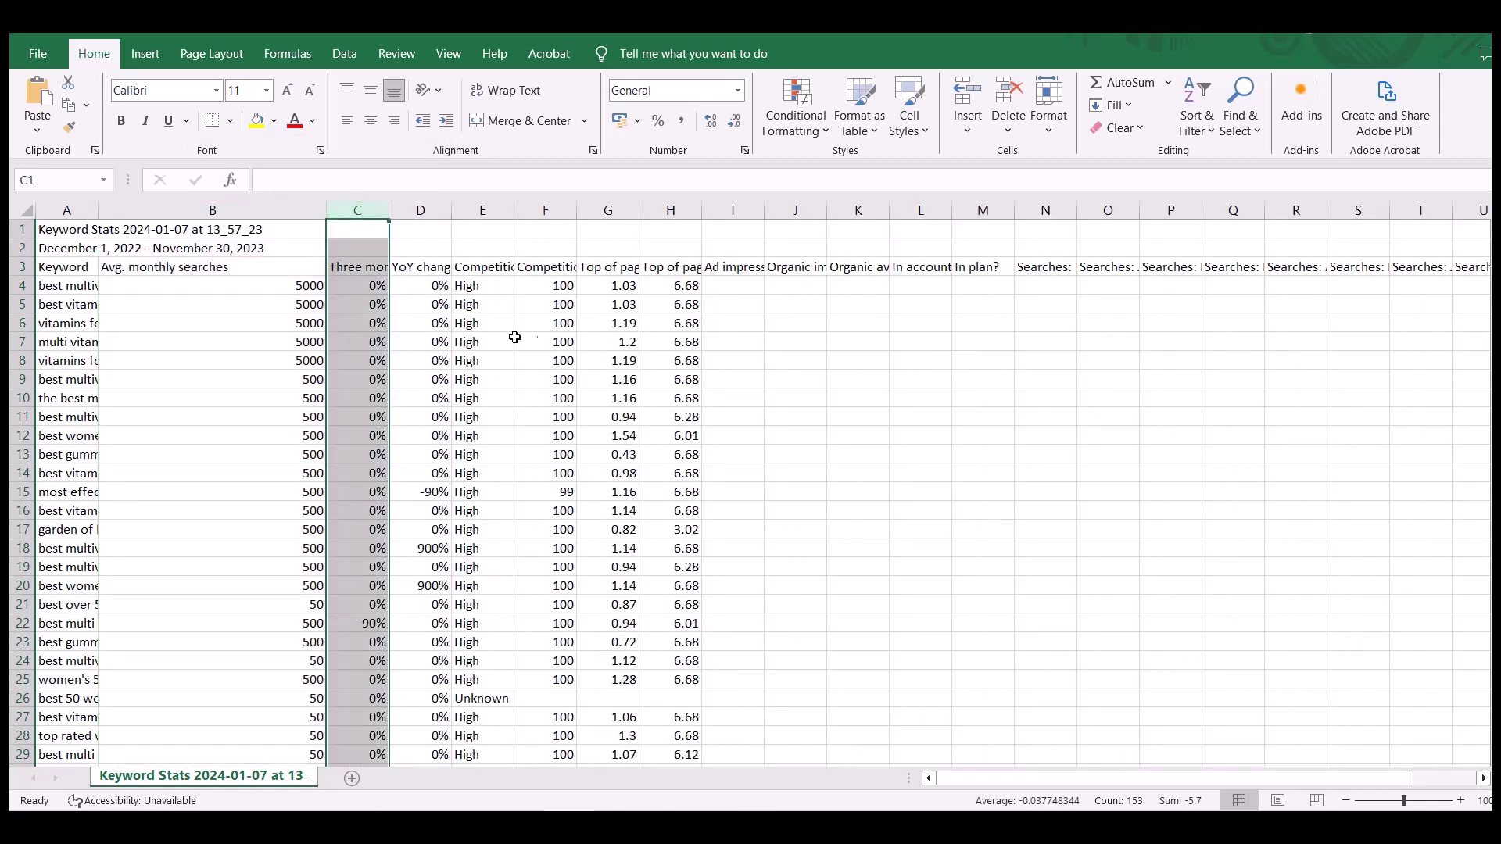
pyautogui.moveTo(374, 210); pyautogui.dragTo(1485, 211)
pyautogui.press('Delete')
pyautogui.click(544, 342)
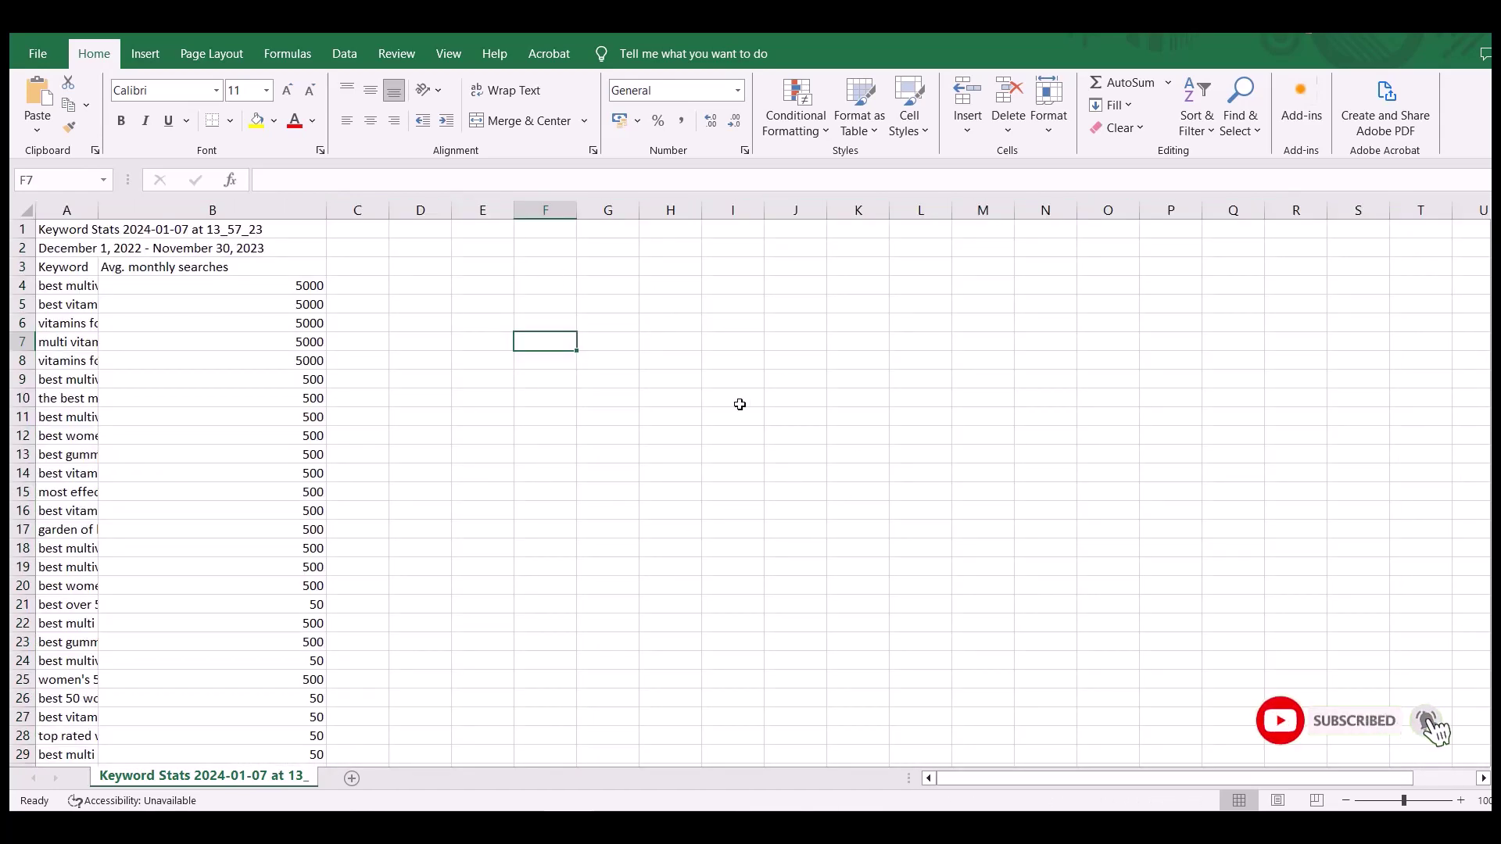
pyautogui.click(634, 403)
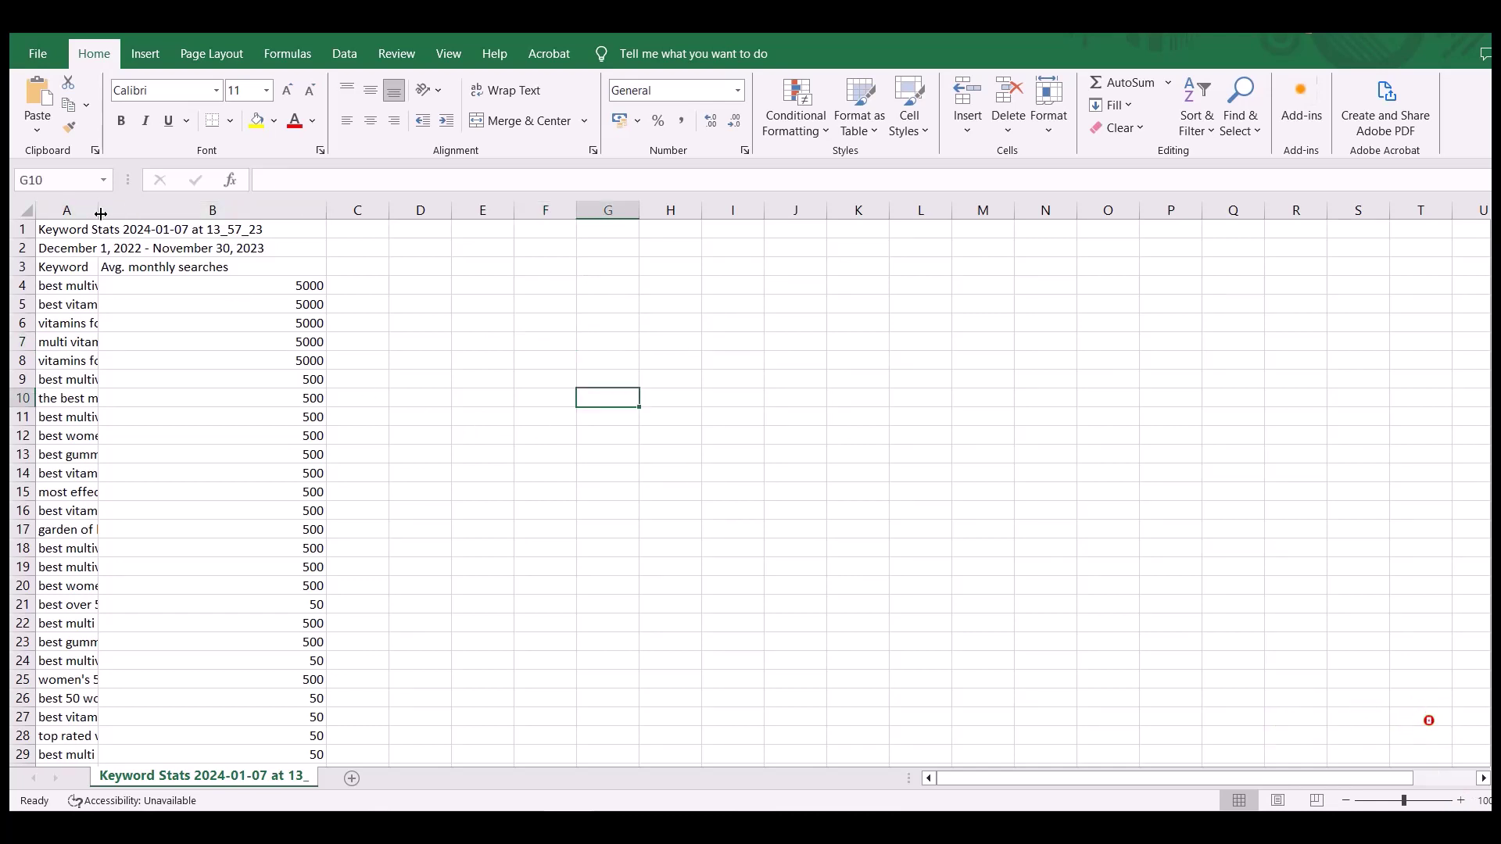
pyautogui.moveTo(98, 210); pyautogui.dragTo(276, 235)
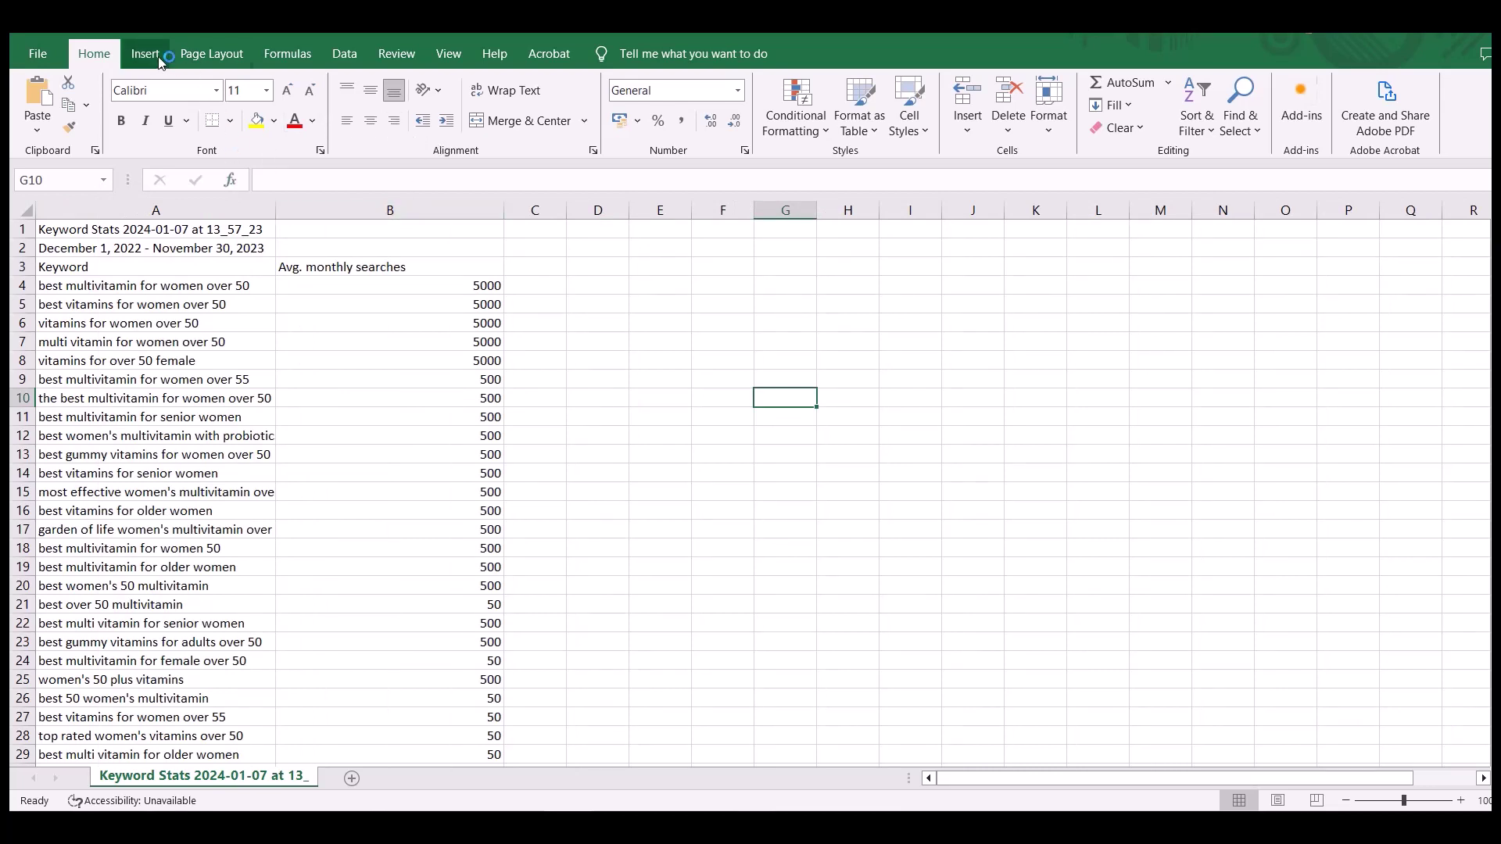
# - Add a filter to the Avg. monthly searches column and sort it largest to smallest, expanding the selection to the keywords
pyautogui.click(343, 53)
pyautogui.click(390, 209)
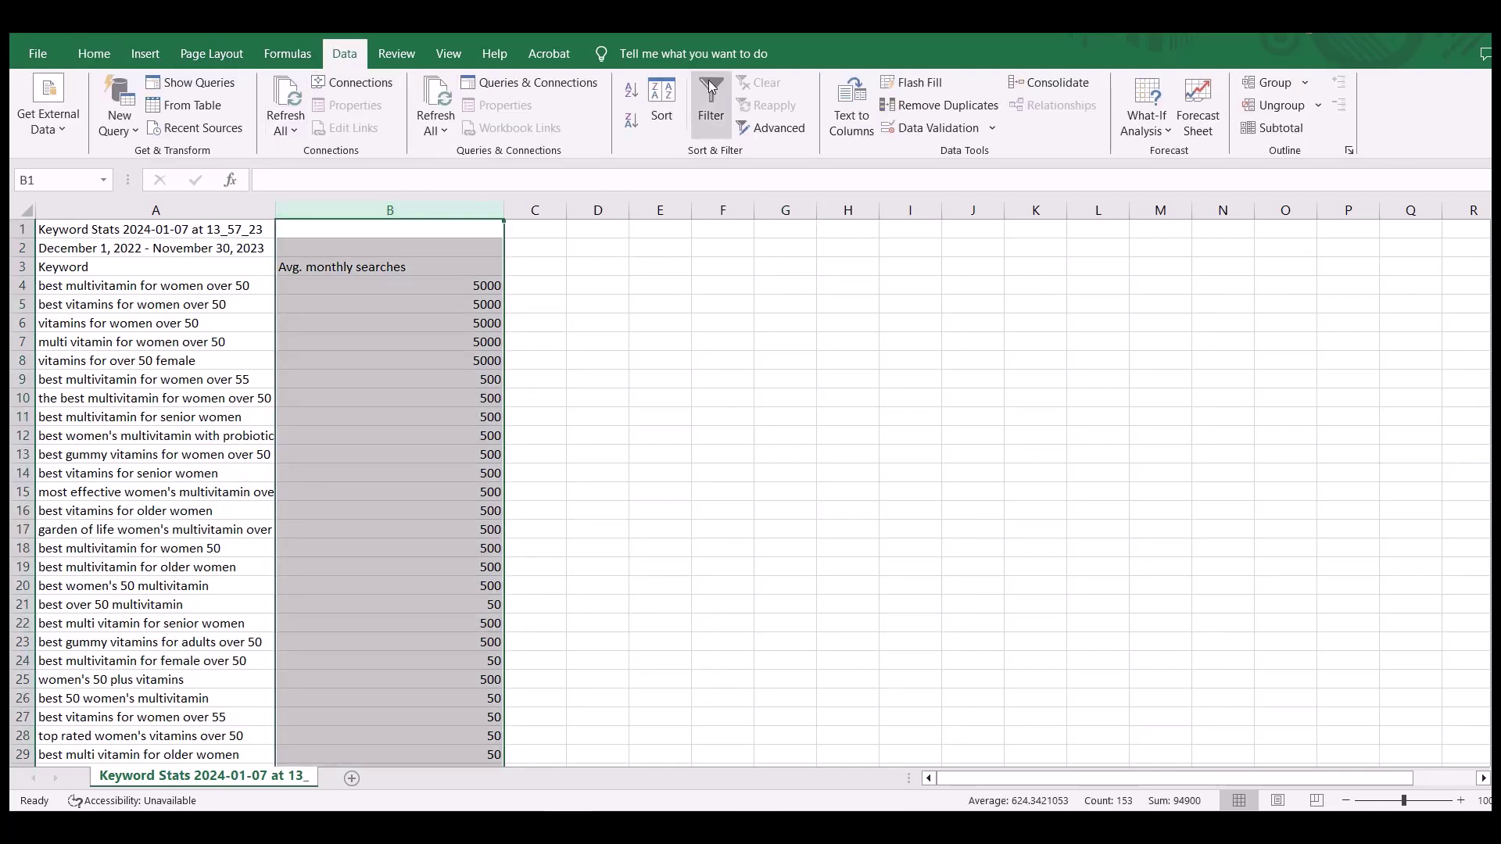
pyautogui.click(708, 100)
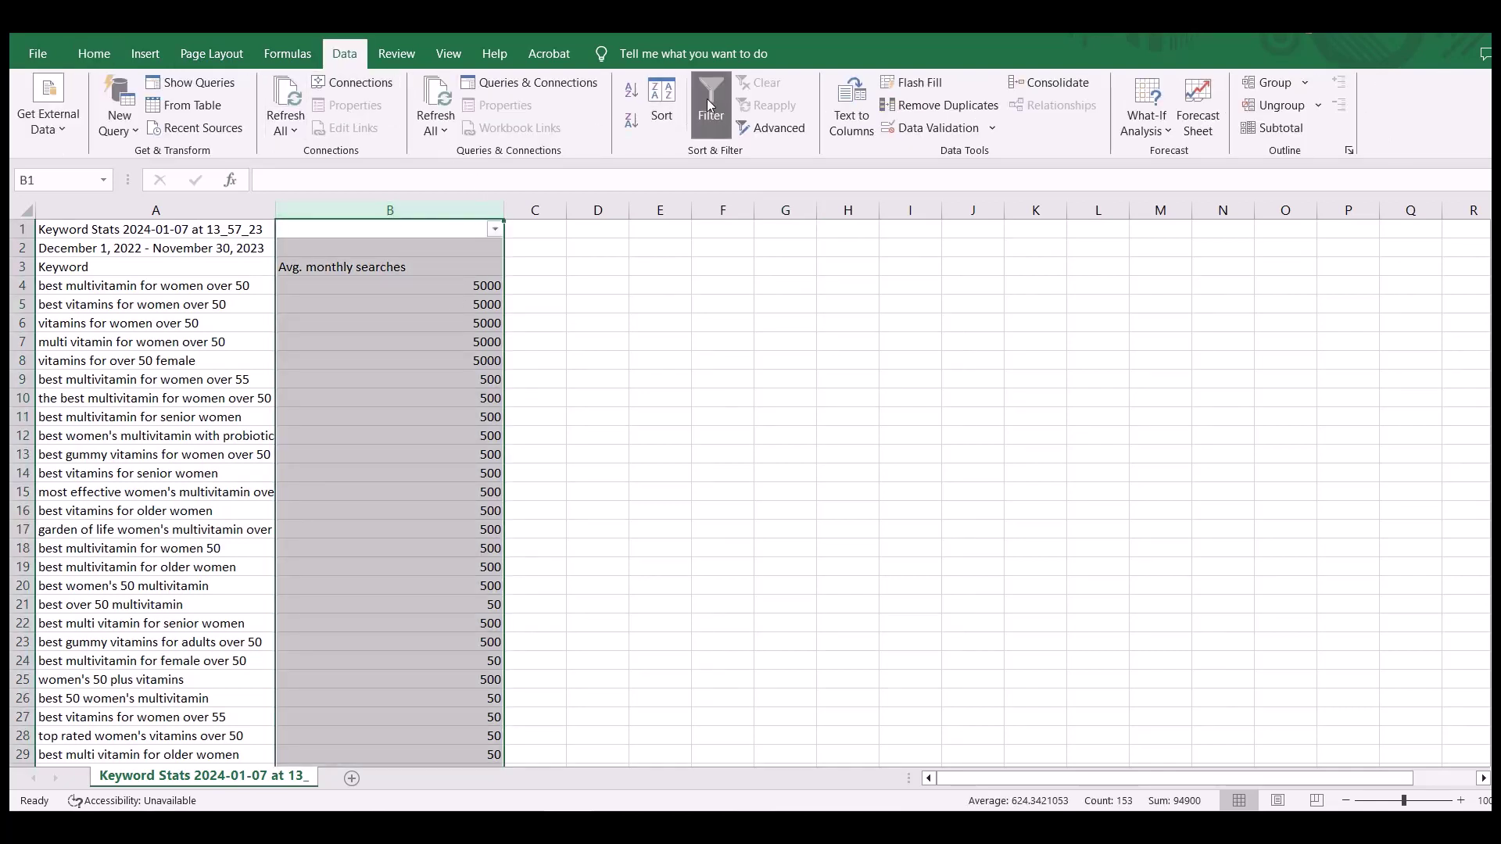
pyautogui.click(495, 228)
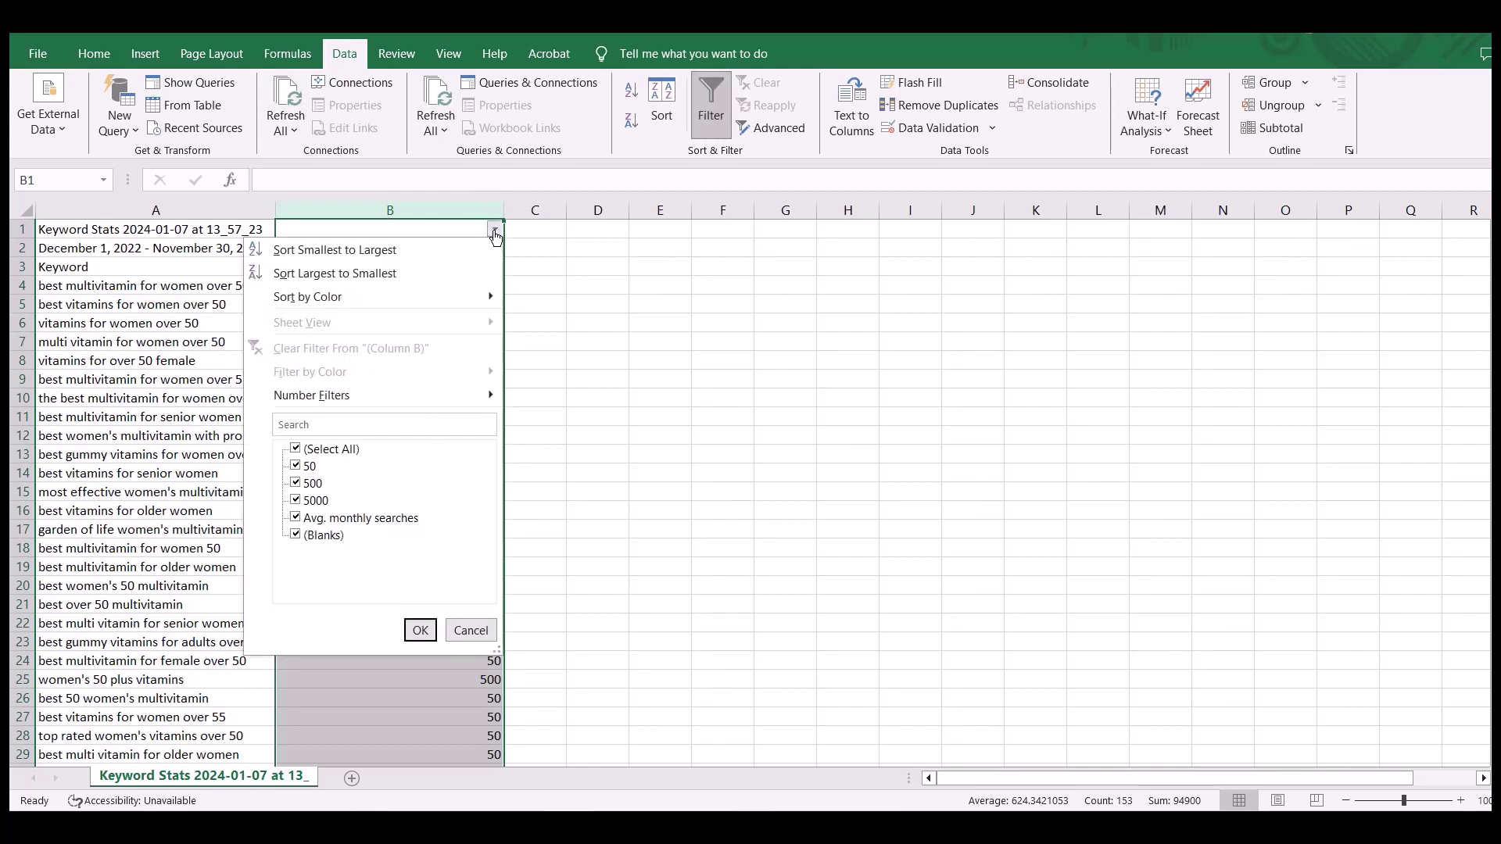
pyautogui.click(342, 272)
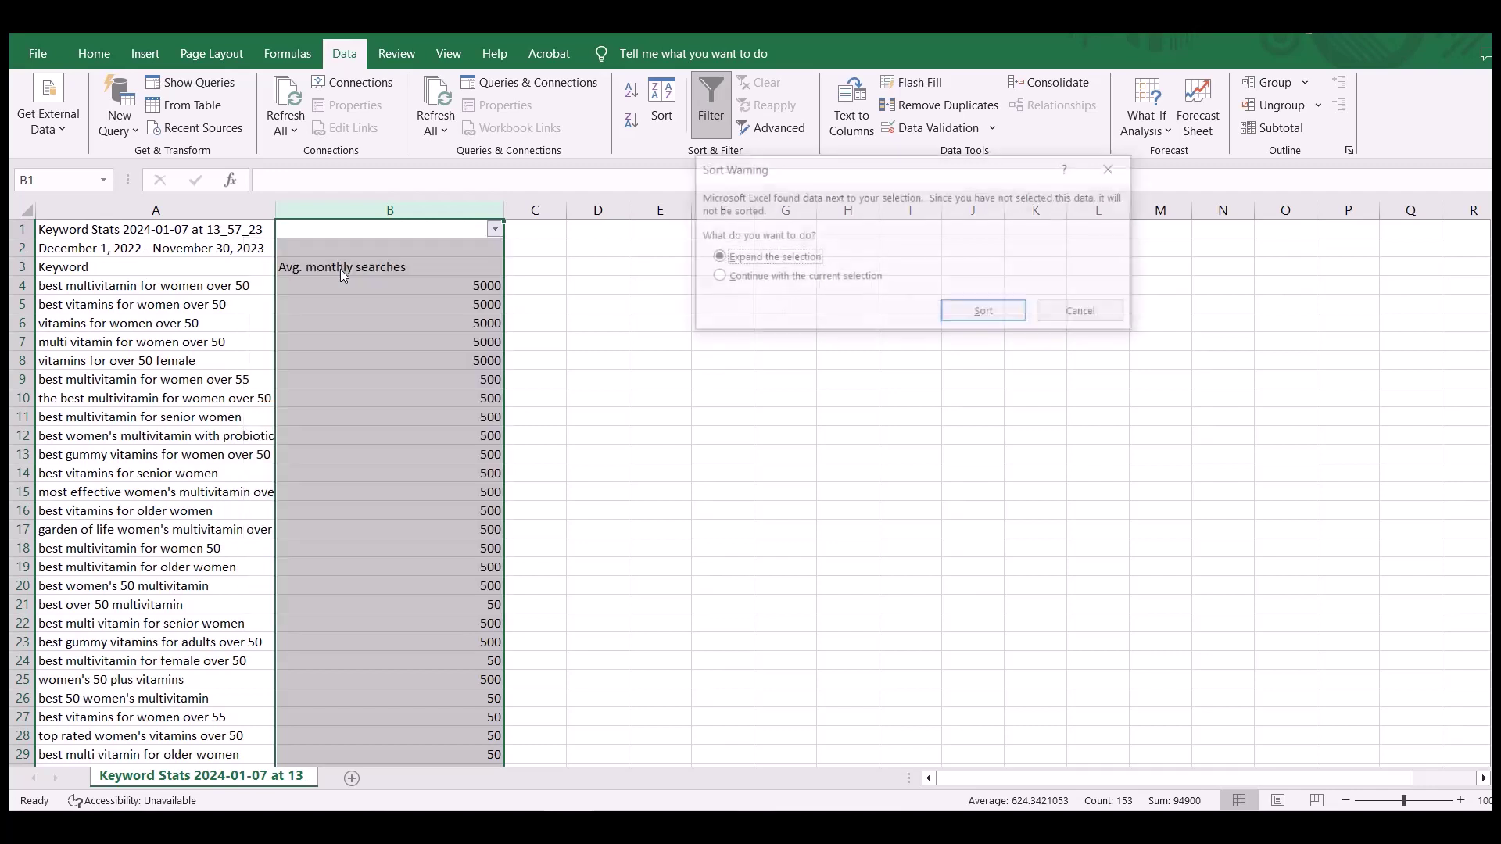
pyautogui.click(989, 315)
pyautogui.click(697, 338)
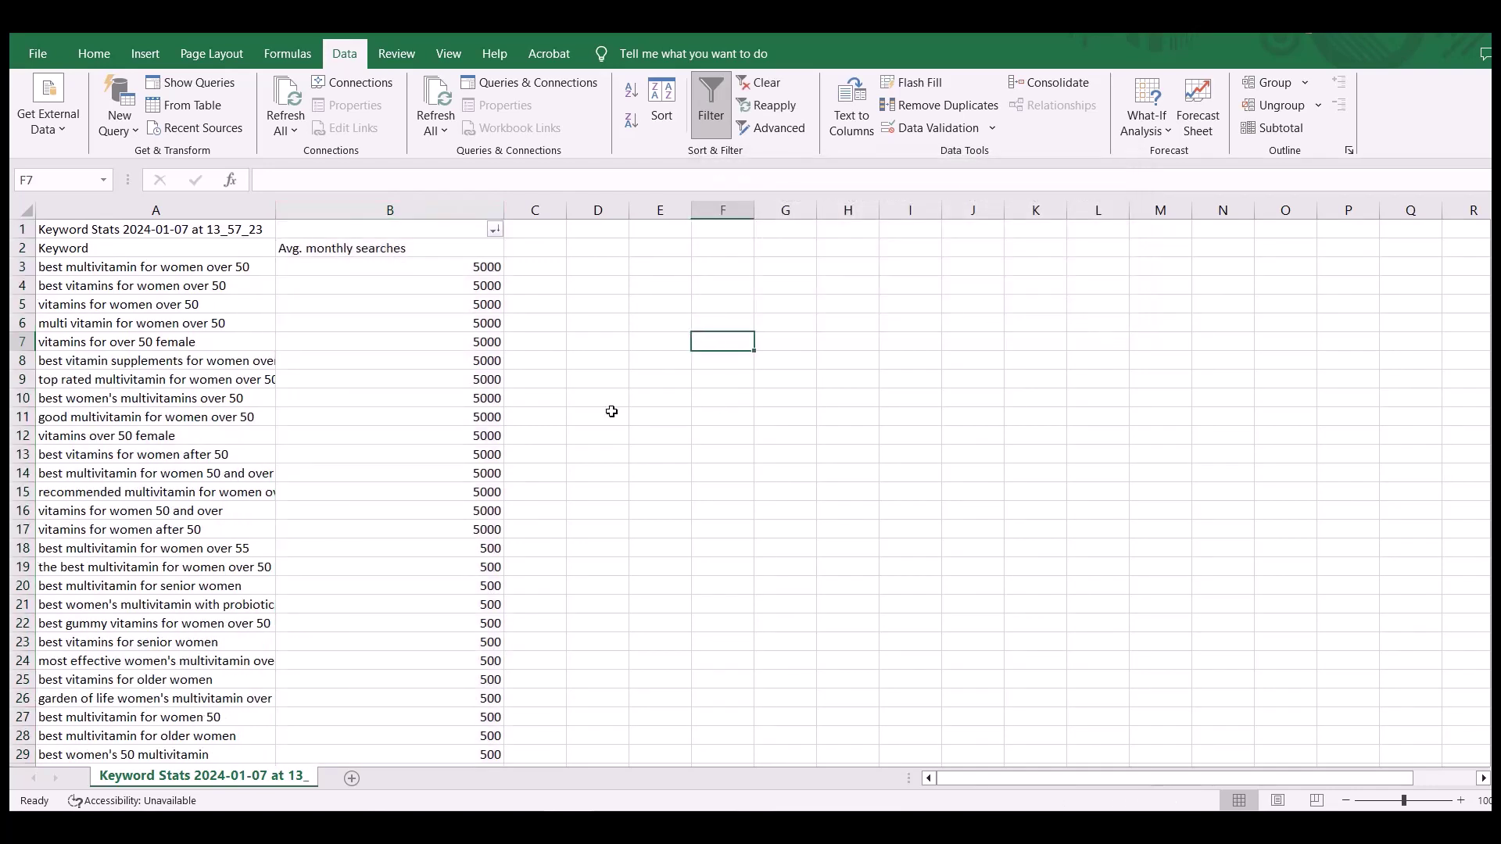
# - Delete the keywords with 50 average monthly searches, from row 47 through the last filled row 155
pyautogui.scroll(-4, 423, 428)
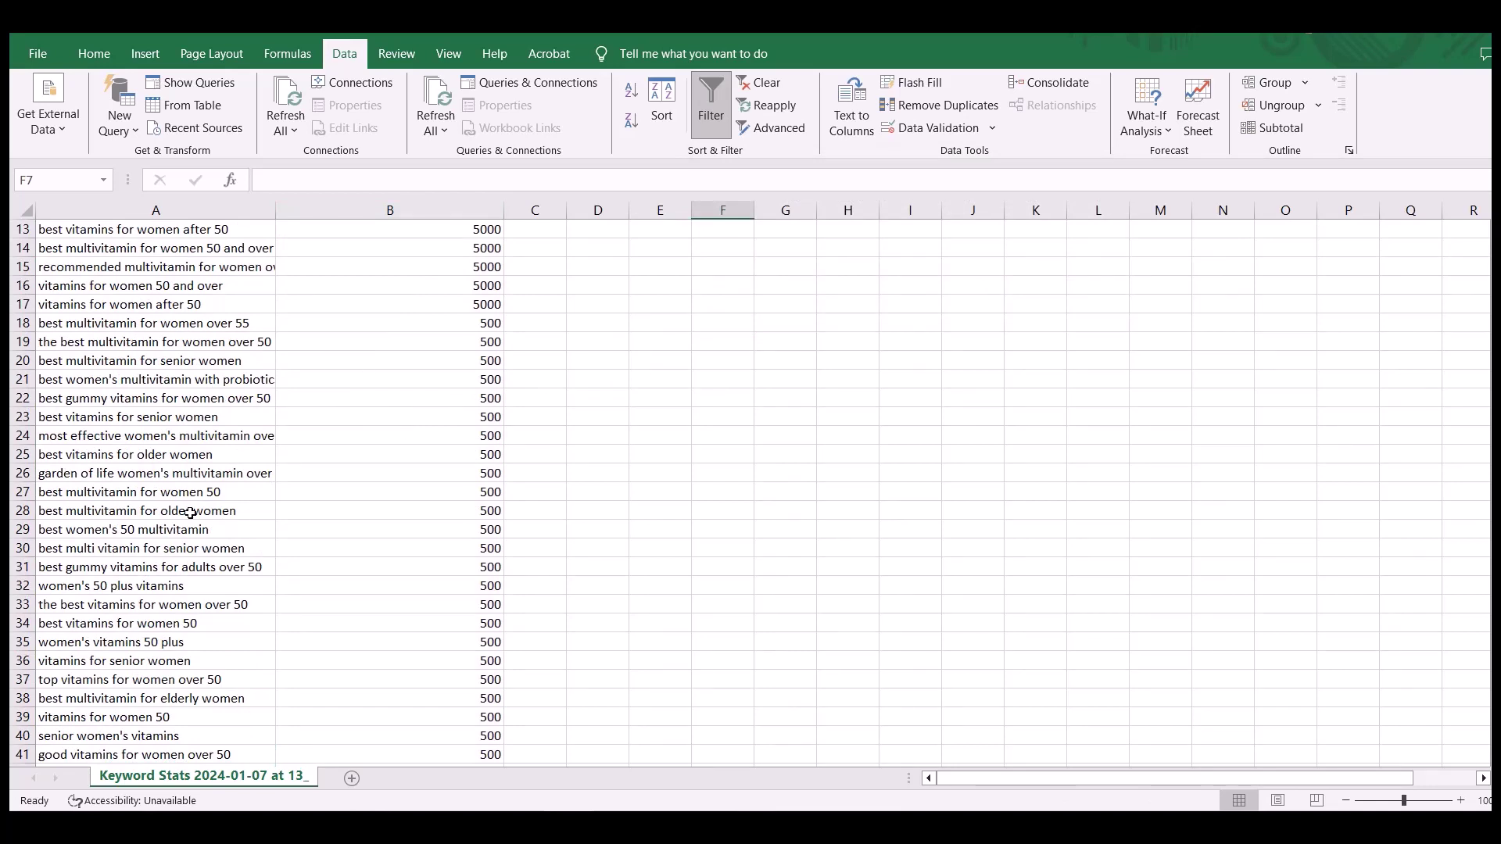
pyautogui.scroll(-6, 330, 599)
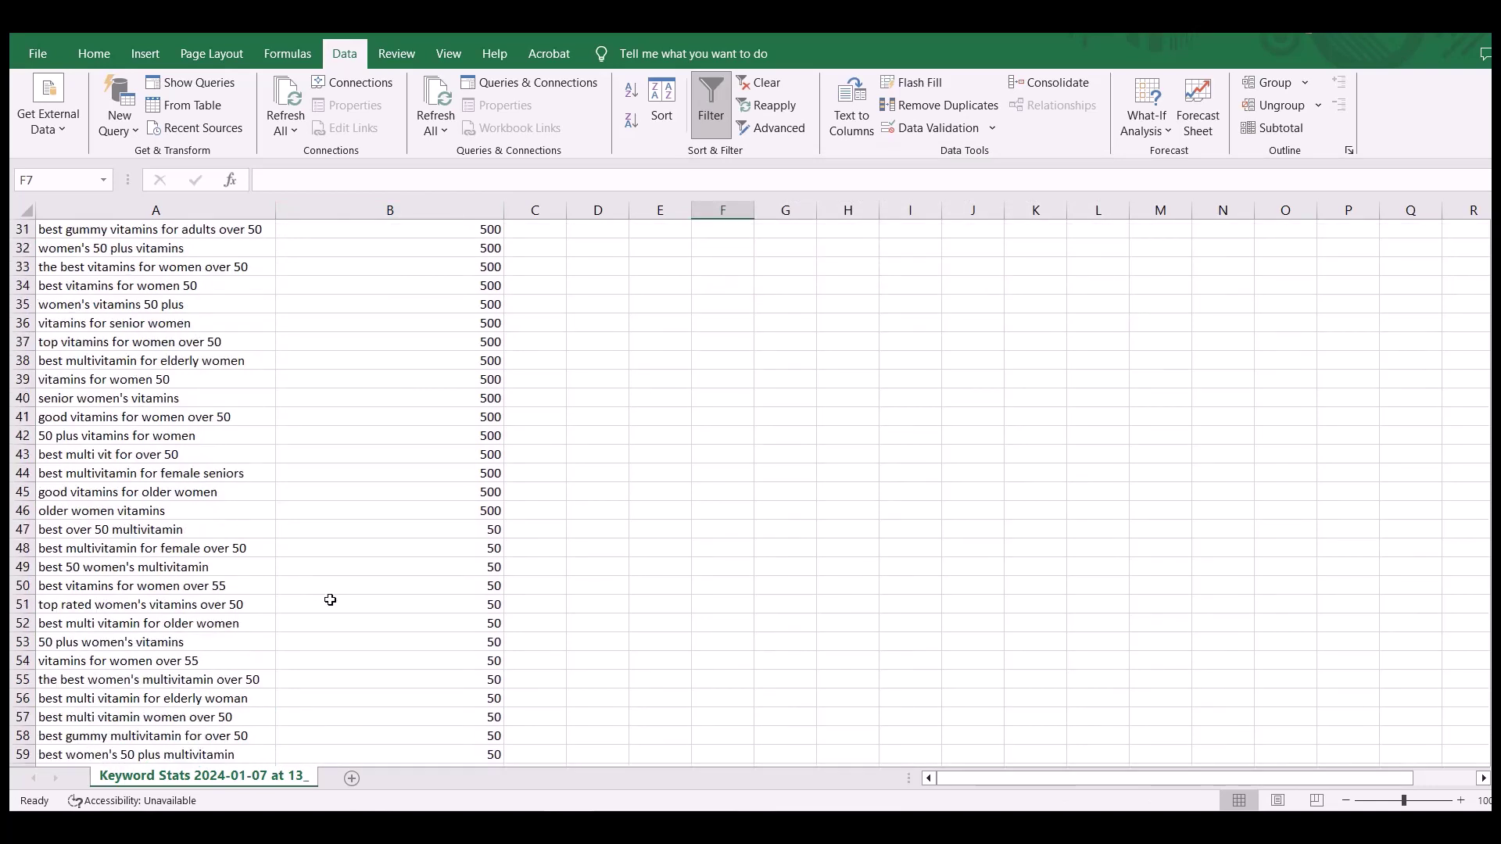
pyautogui.click(487, 512)
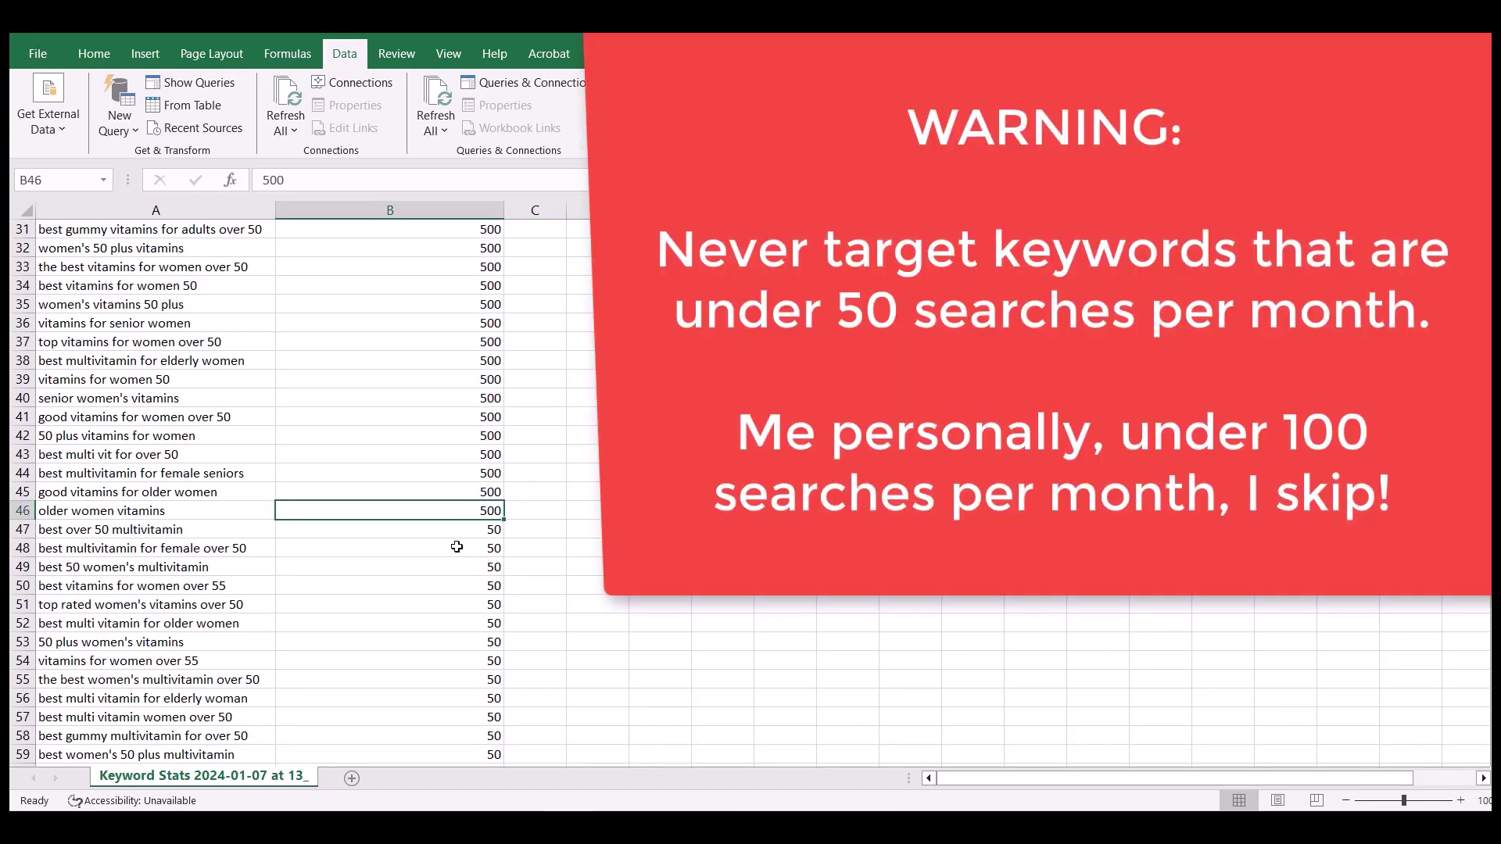
pyautogui.click(450, 531)
pyautogui.scroll(-20, 449, 531)
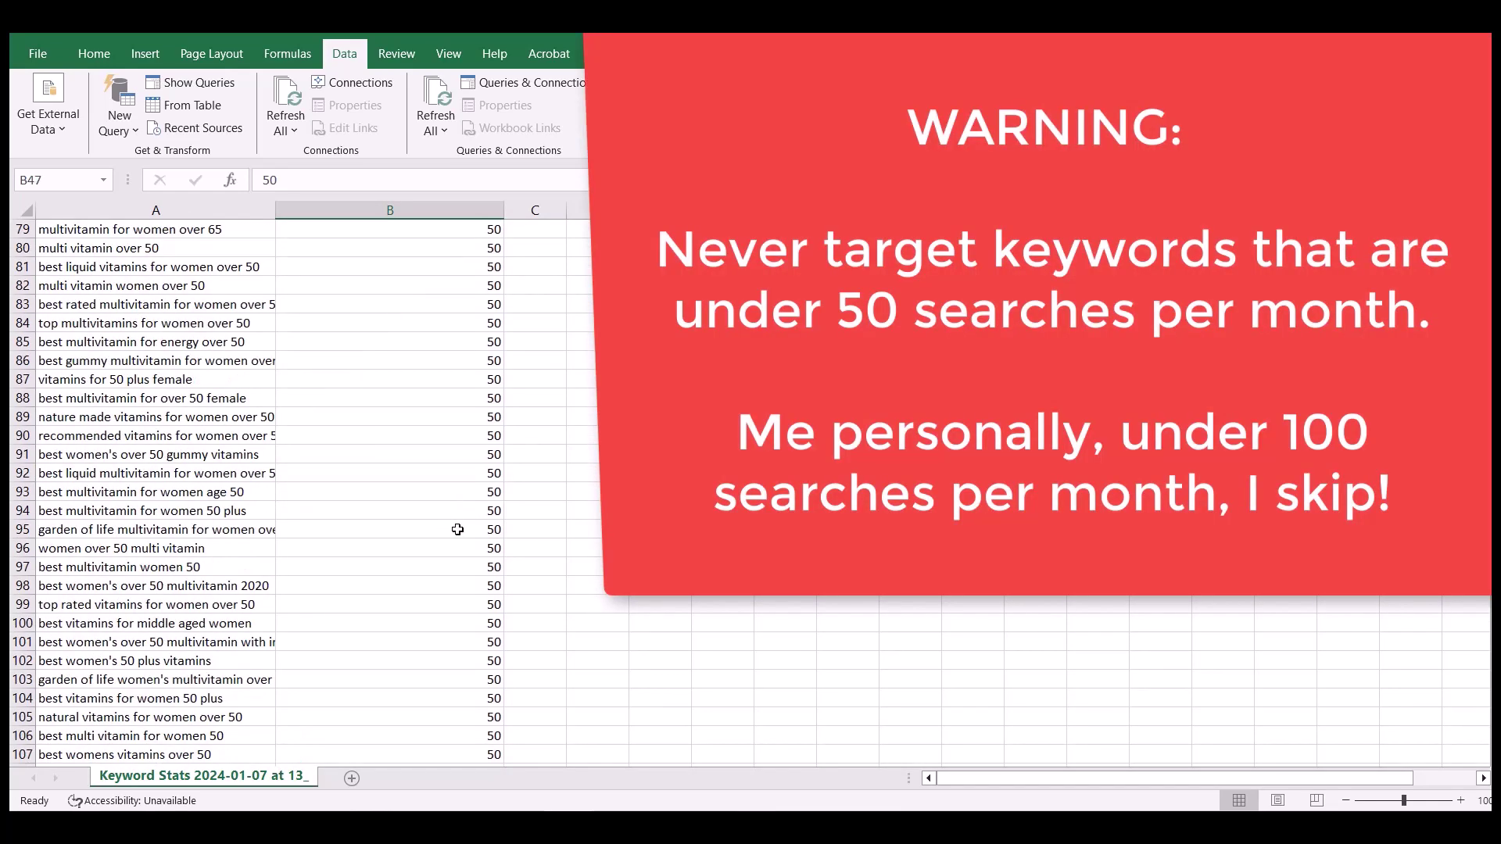
pyautogui.scroll(-15, 457, 530)
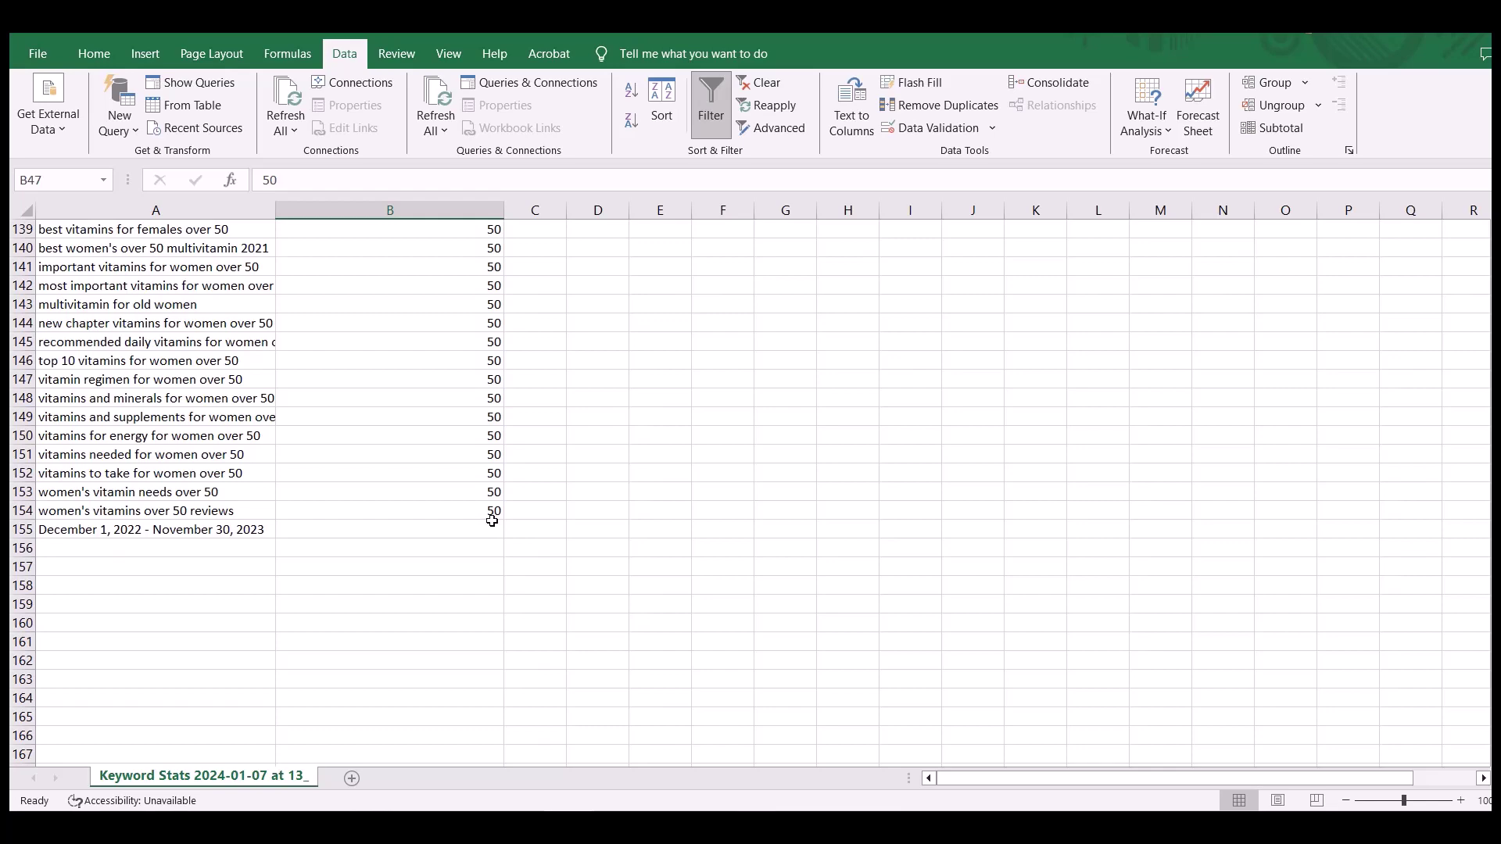
pyautogui.click(492, 510)
pyautogui.click(491, 526)
pyautogui.moveTo(492, 527); pyautogui.dragTo(459, 489)
pyautogui.click(673, 473)
pyautogui.scroll(6, 687, 559)
pyautogui.scroll(-4, 687, 558)
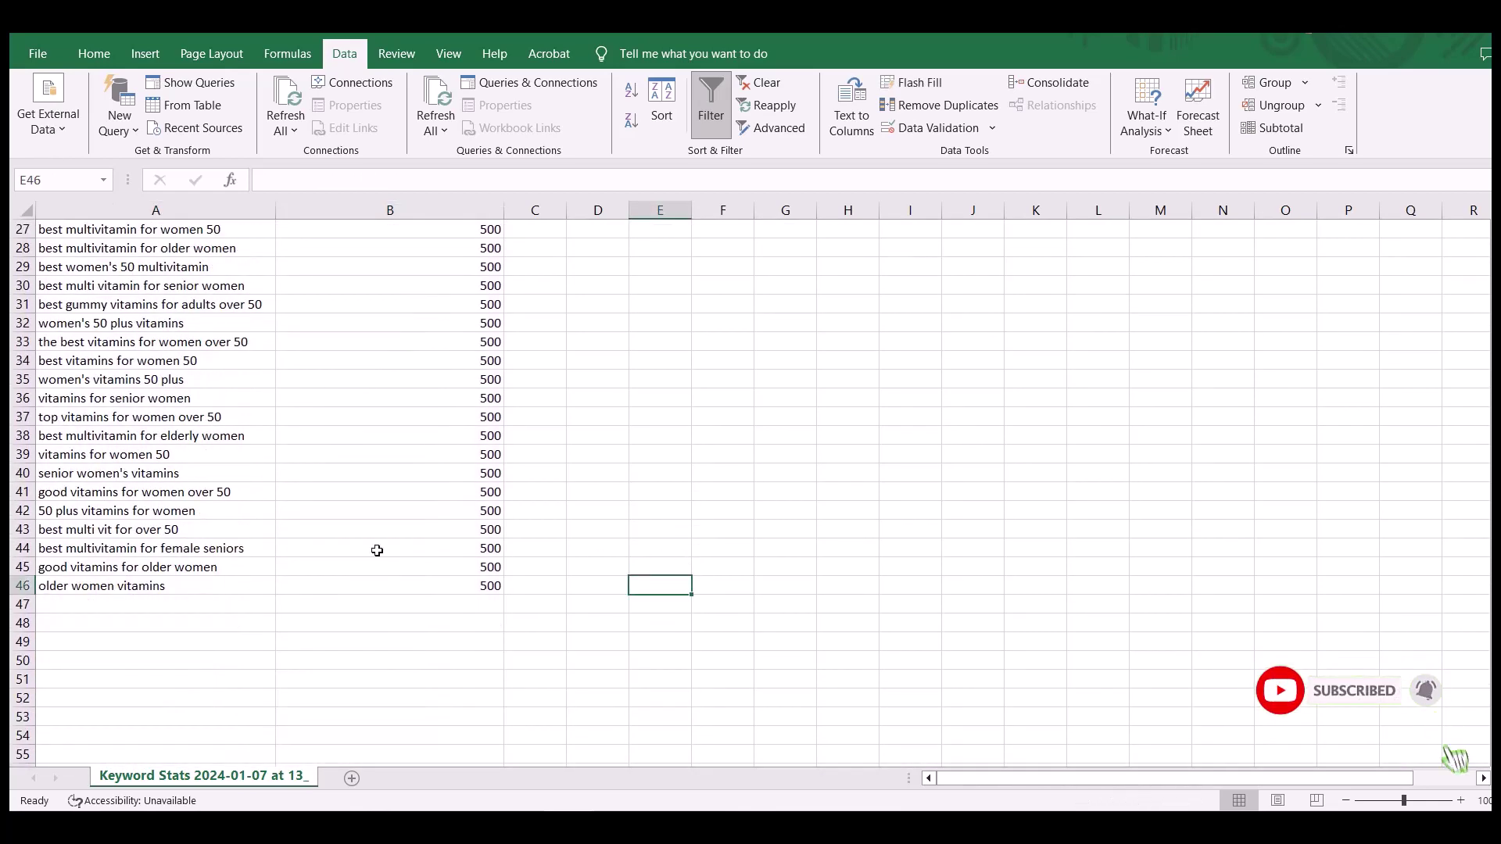
# - Save the cleaned keyword list, keeping the Unicode Text format
pyautogui.scroll(8, 235, 548)
pyautogui.scroll(1, 235, 548)
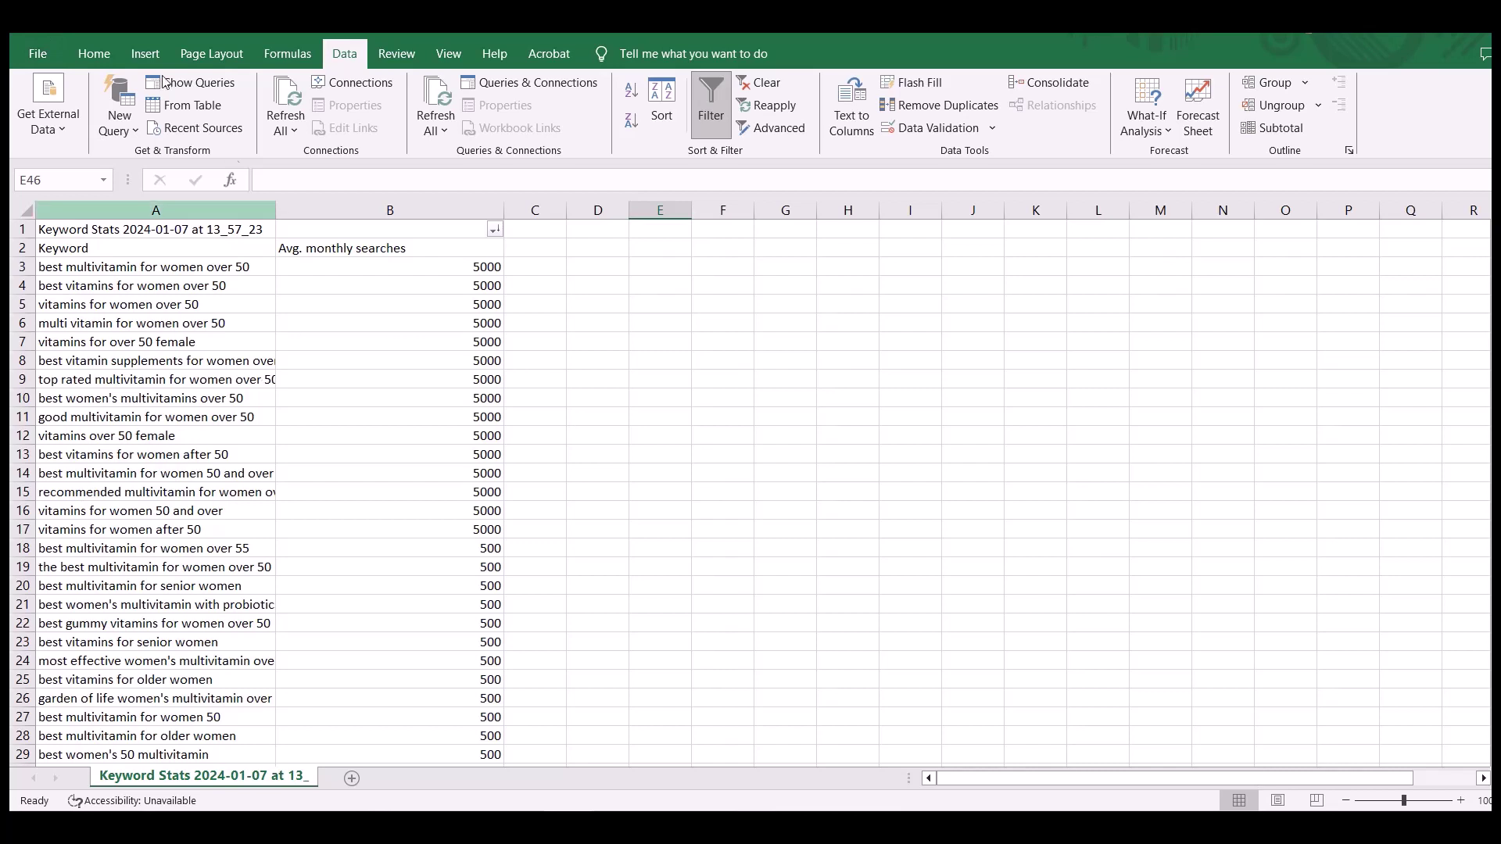
pyautogui.hotkey('ctrl', 's')
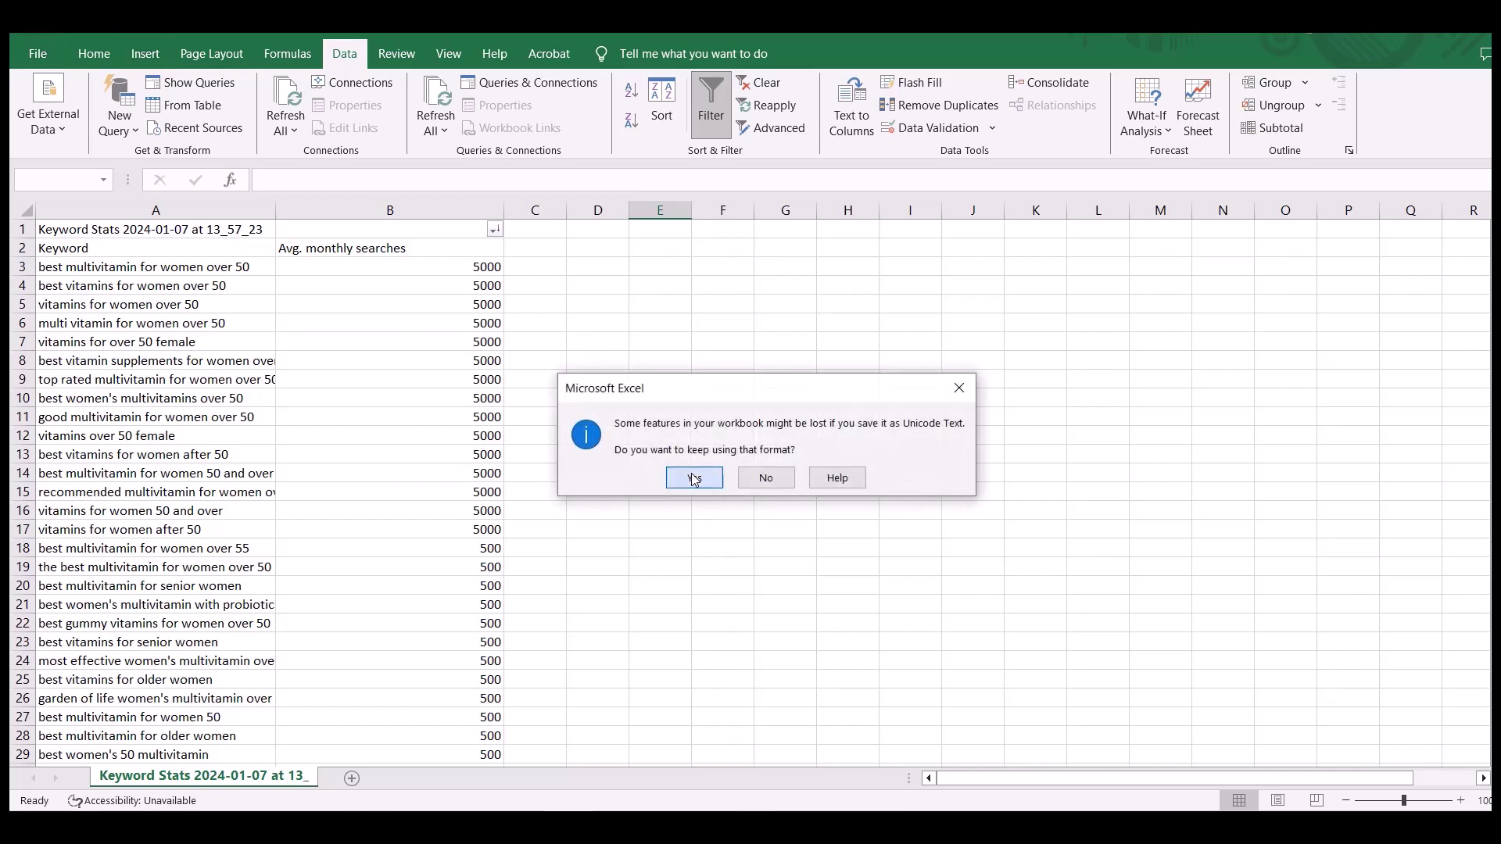
pyautogui.click(694, 476)
pyautogui.click(622, 436)
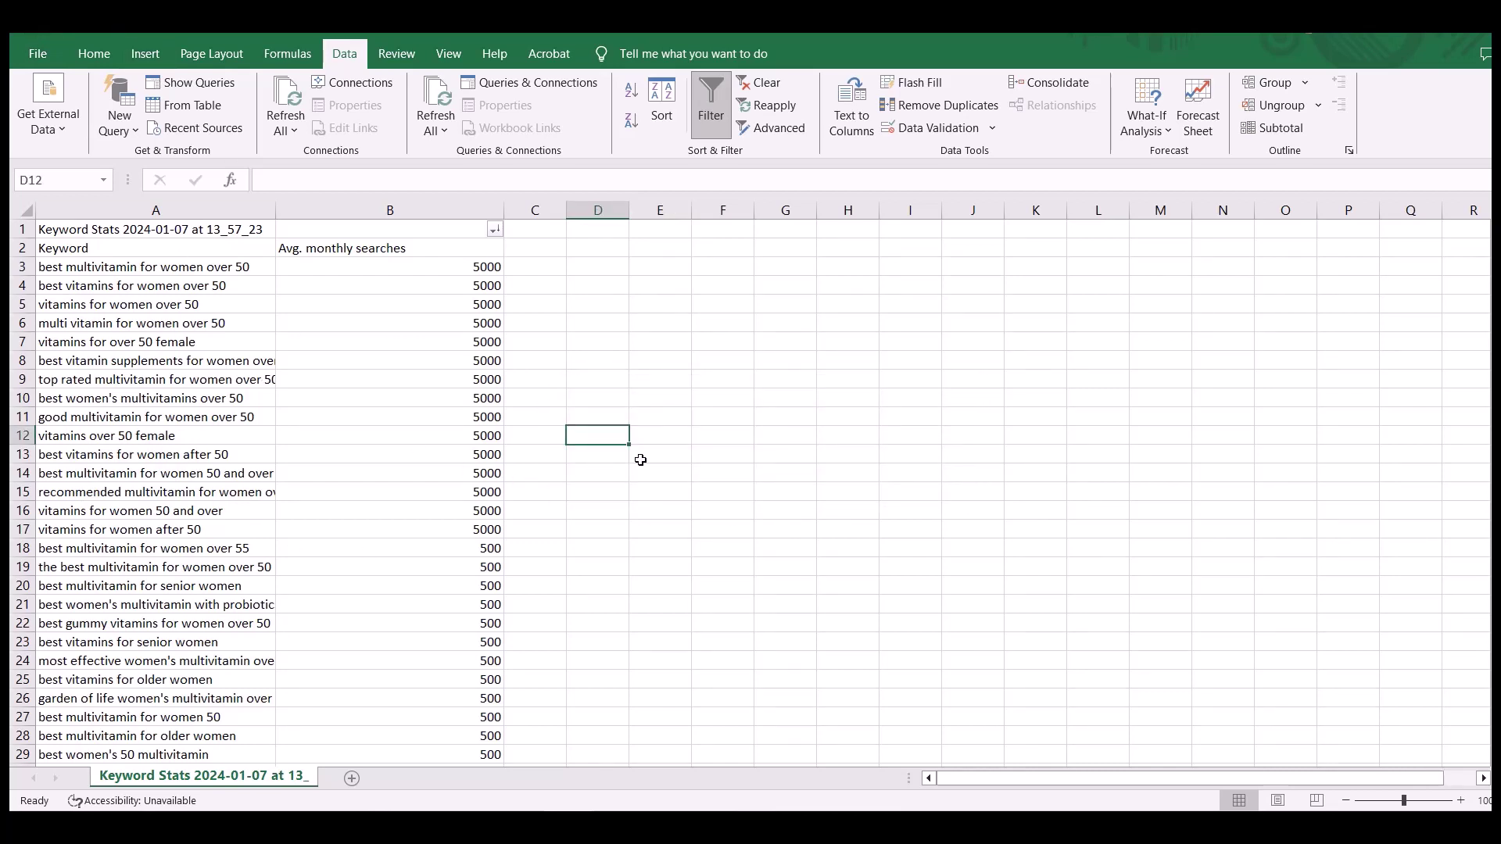